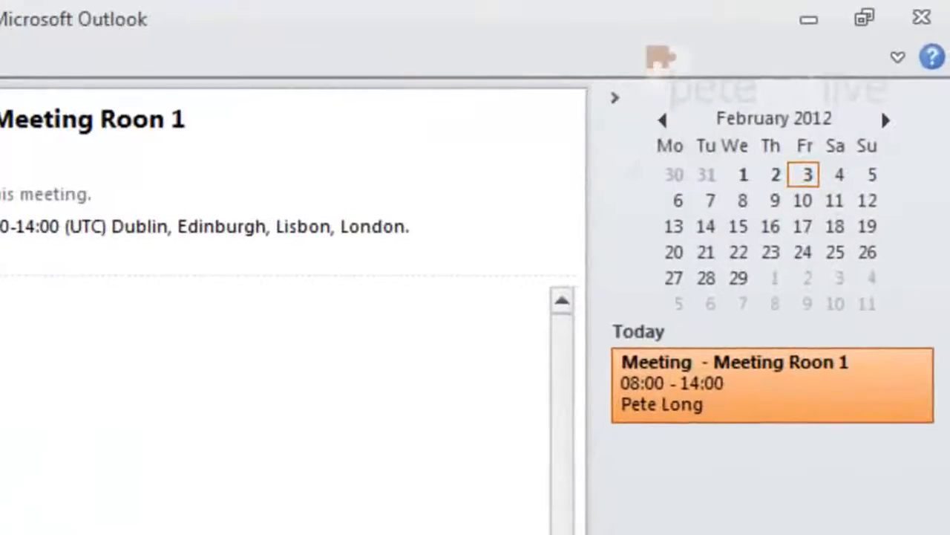
Expand the ribbon and view the Outlook version and product information
left_click(897, 58)
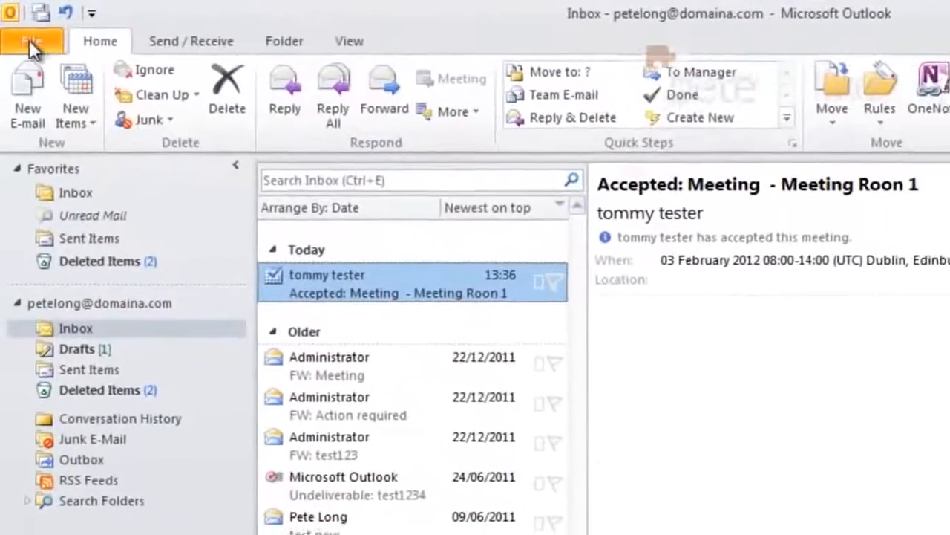
left_click(18, 27)
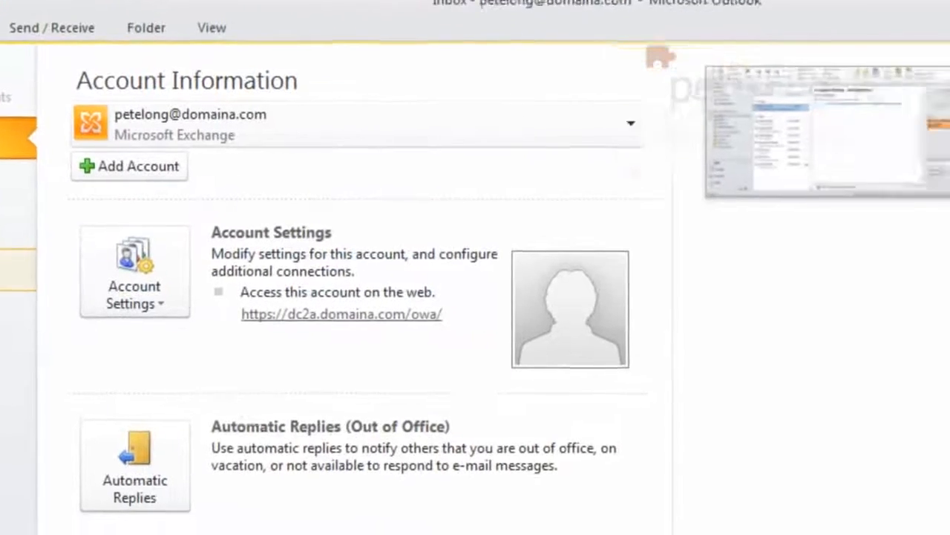
left_click(23, 282)
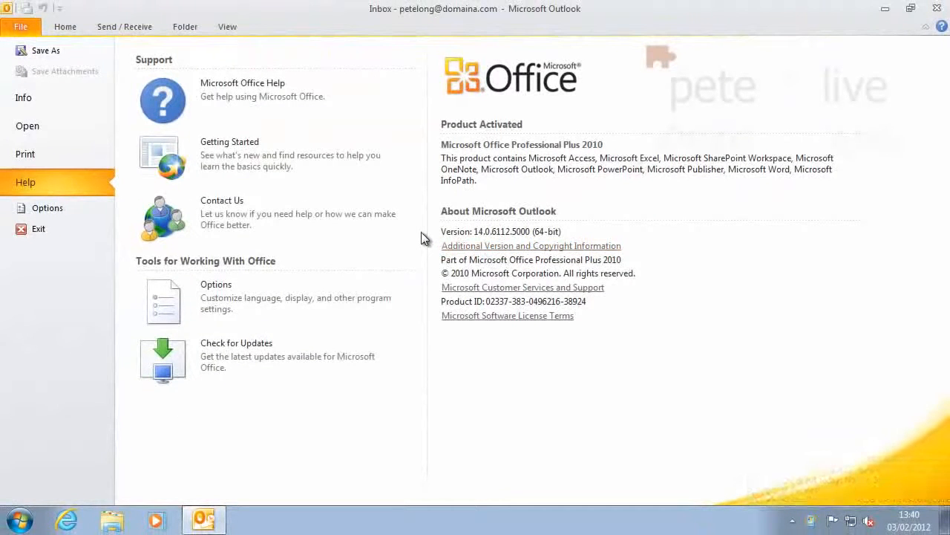
left_click(64, 31)
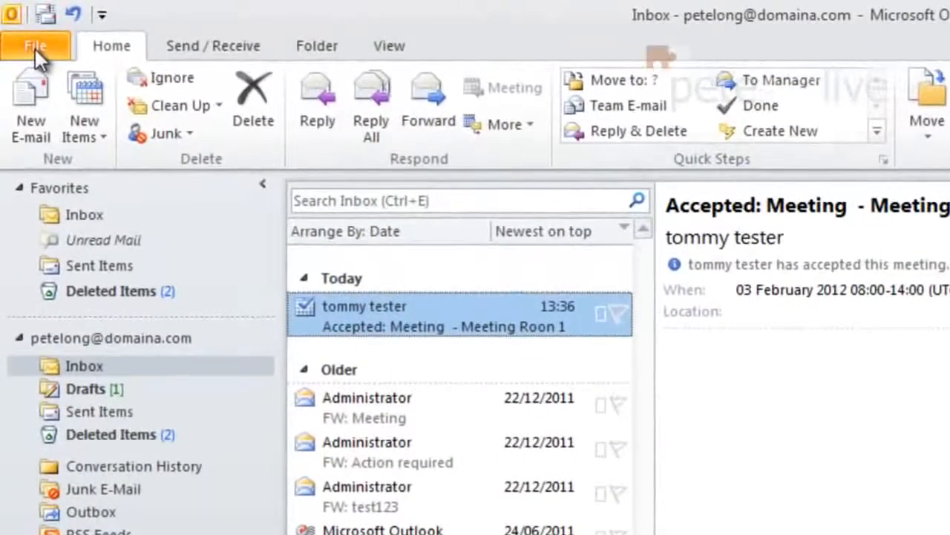
Open Delegate Access for the account and add the test user from the Global Address List as a delegate
left_click(34, 47)
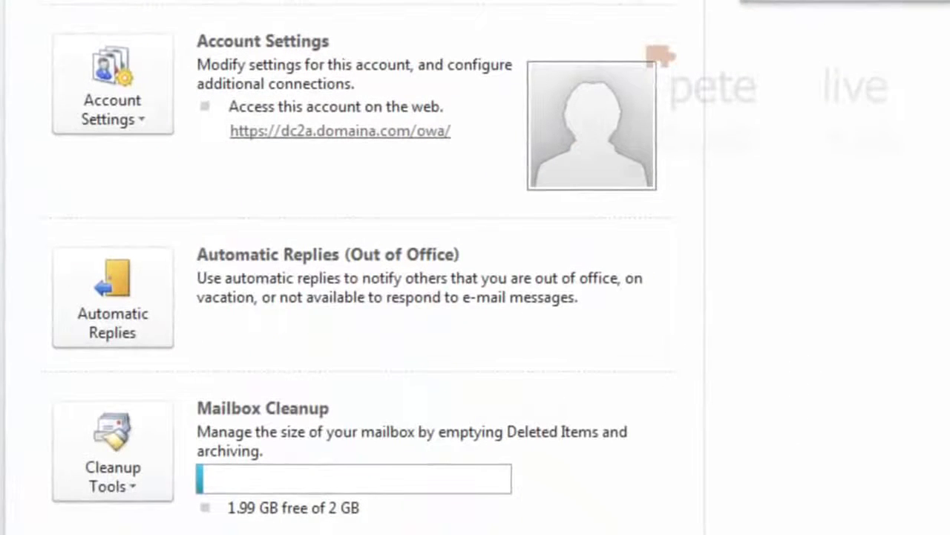
left_click(118, 81)
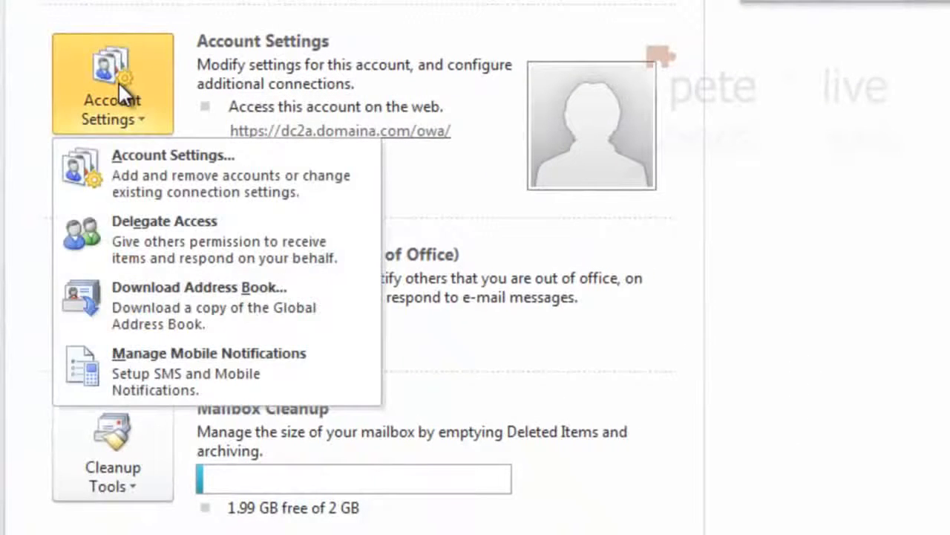
left_click(183, 231)
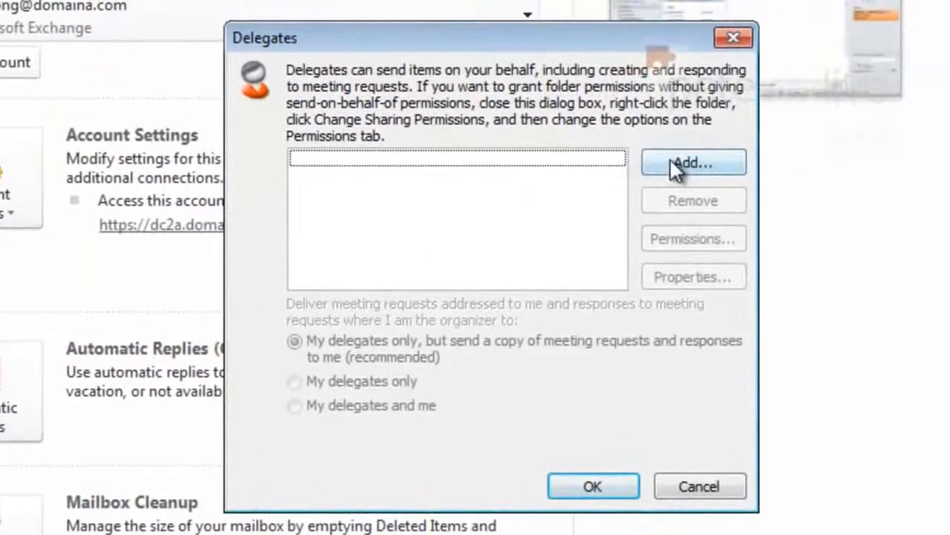
left_click(761, 100)
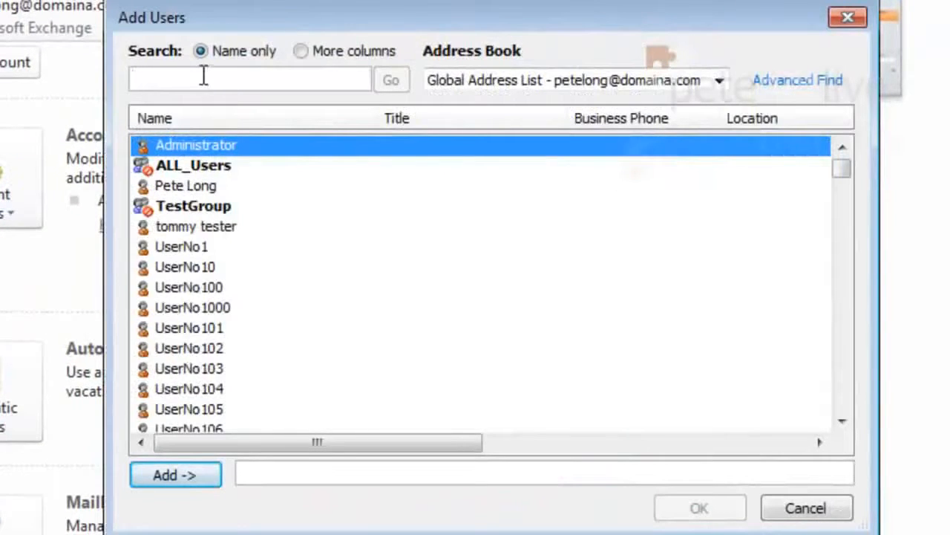
type("t")
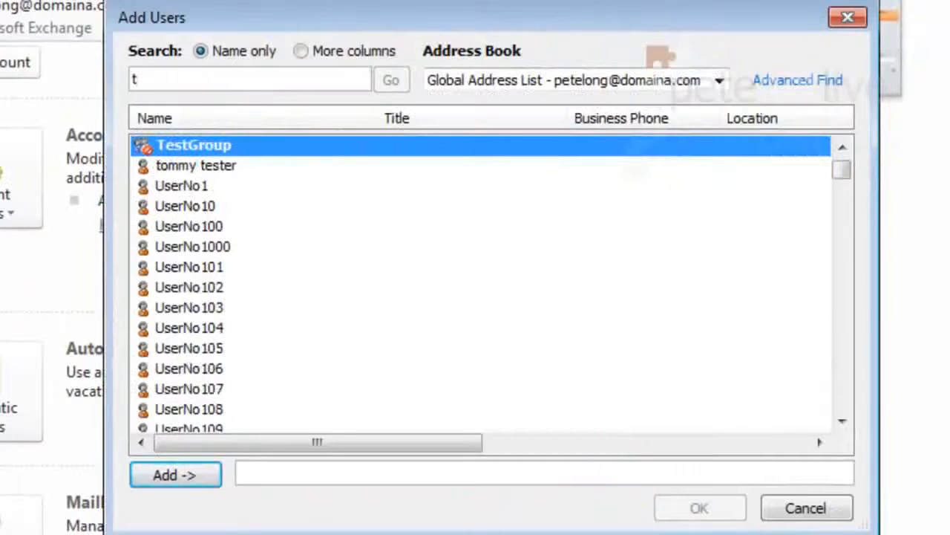
left_click(213, 169)
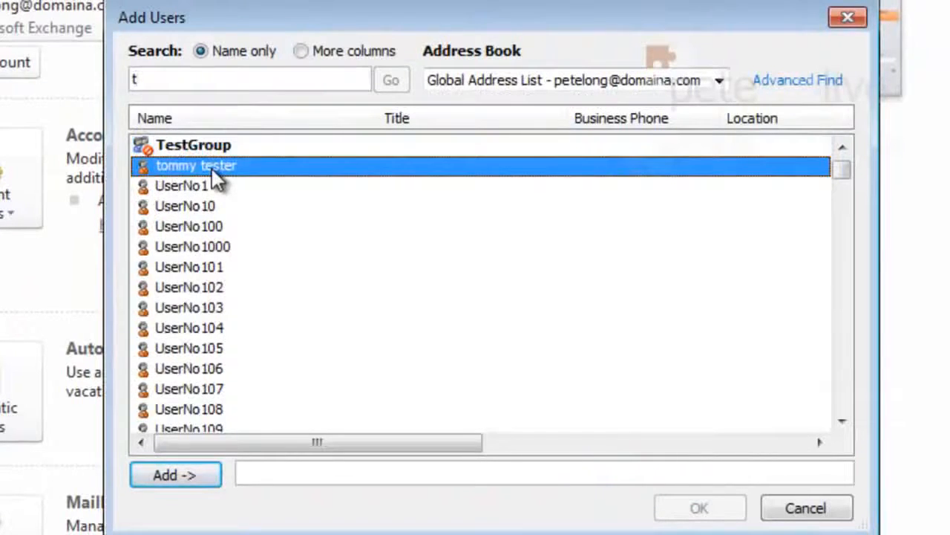
left_click(174, 468)
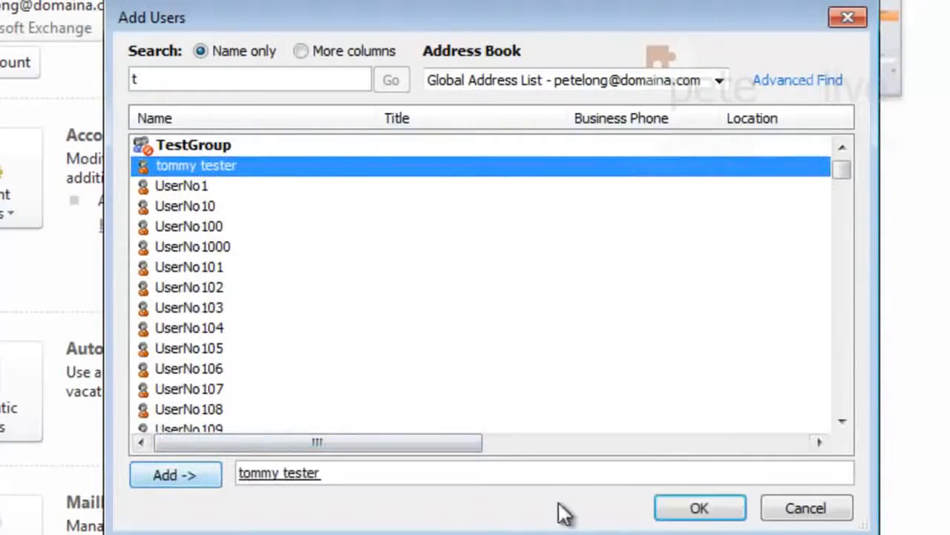
left_click(680, 512)
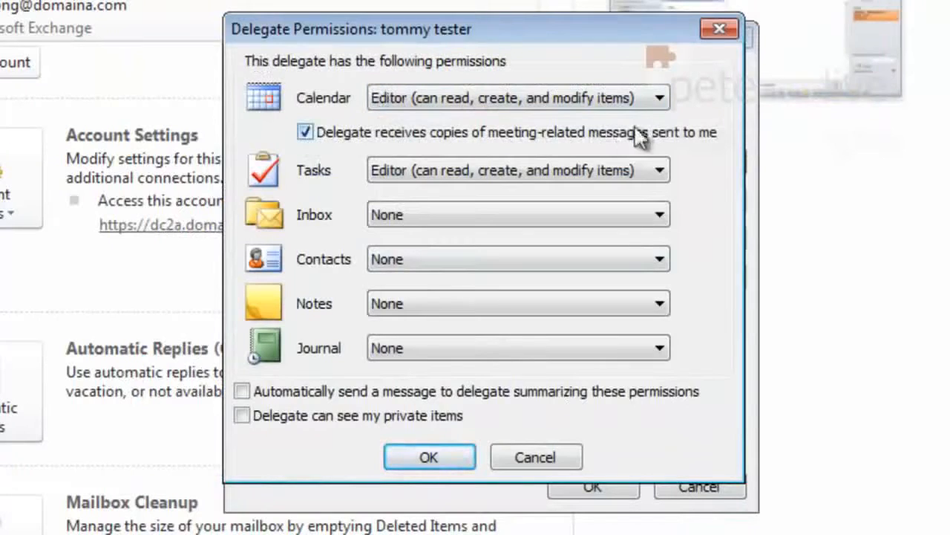
Disable the delegate's copies of meeting-related messages, set the Calendar permission to Editor, and save the delegate settings
left_click(306, 131)
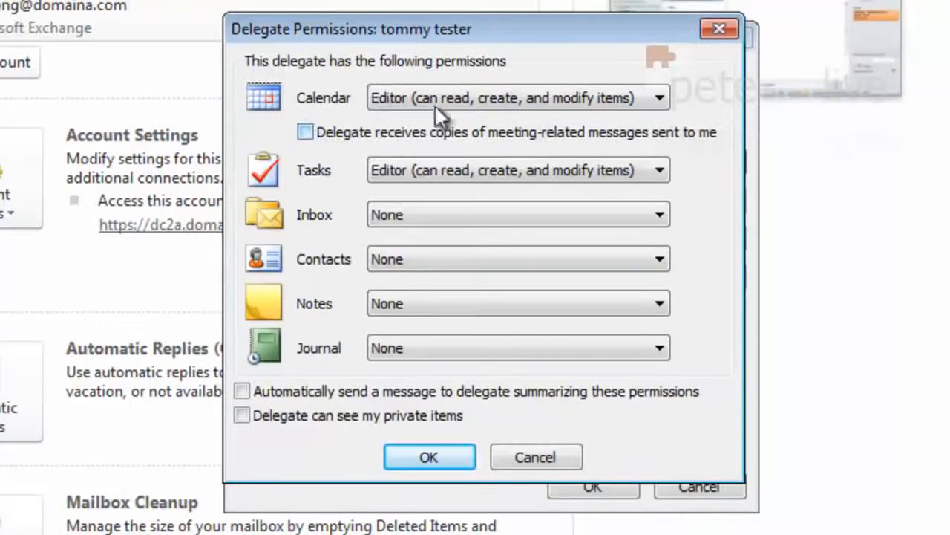
left_click(472, 97)
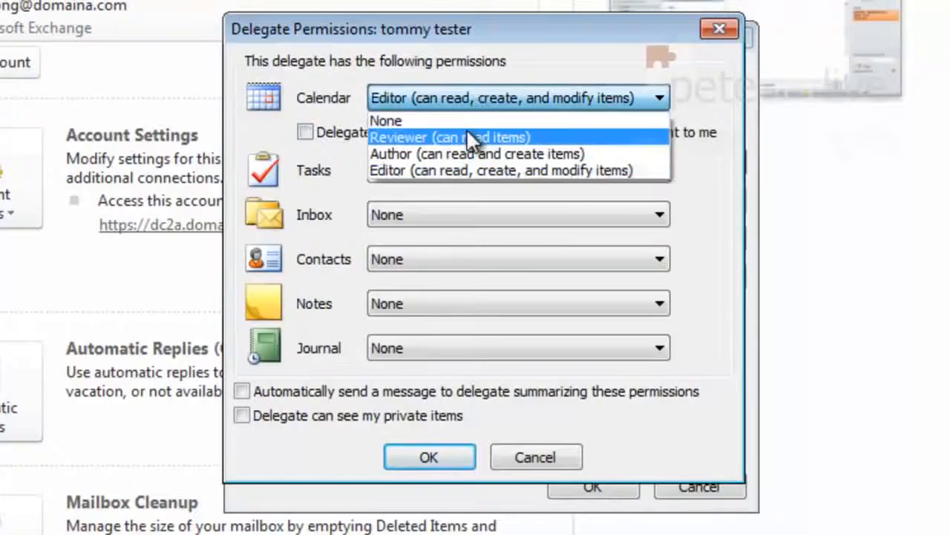
left_click(467, 134)
left_click(497, 105)
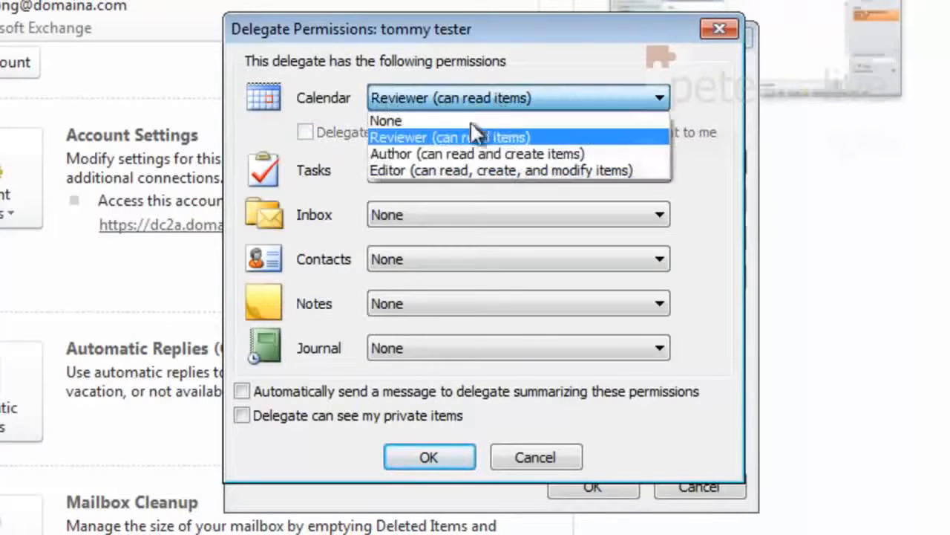
left_click(402, 156)
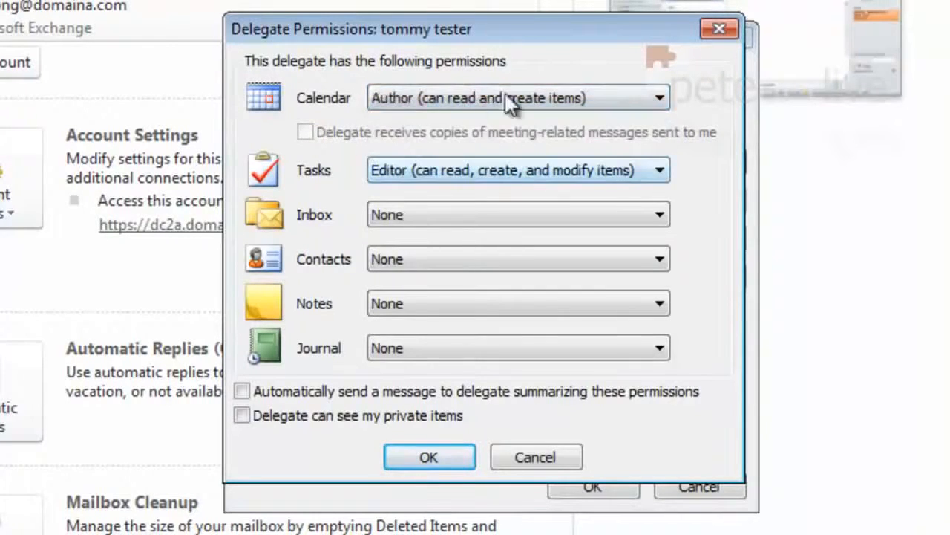
left_click(540, 95)
left_click(415, 170)
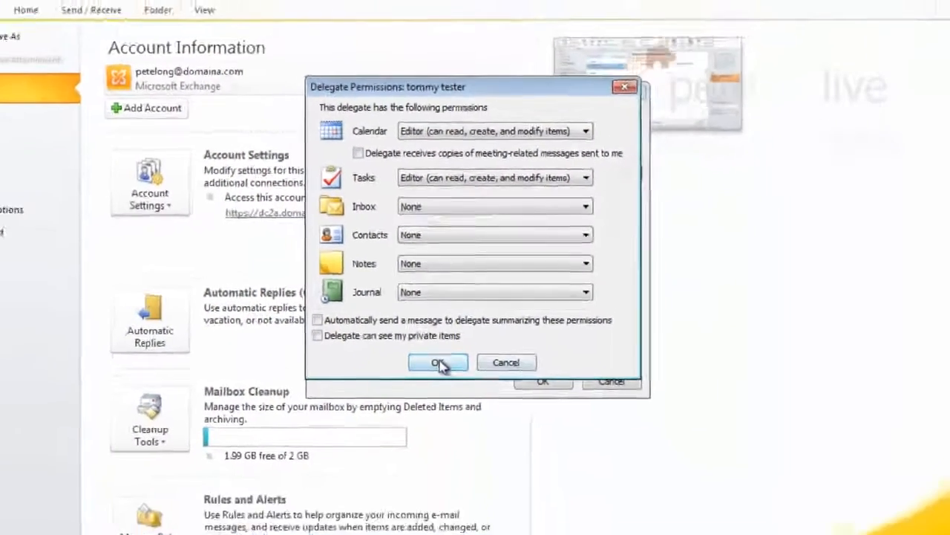
left_click(429, 457)
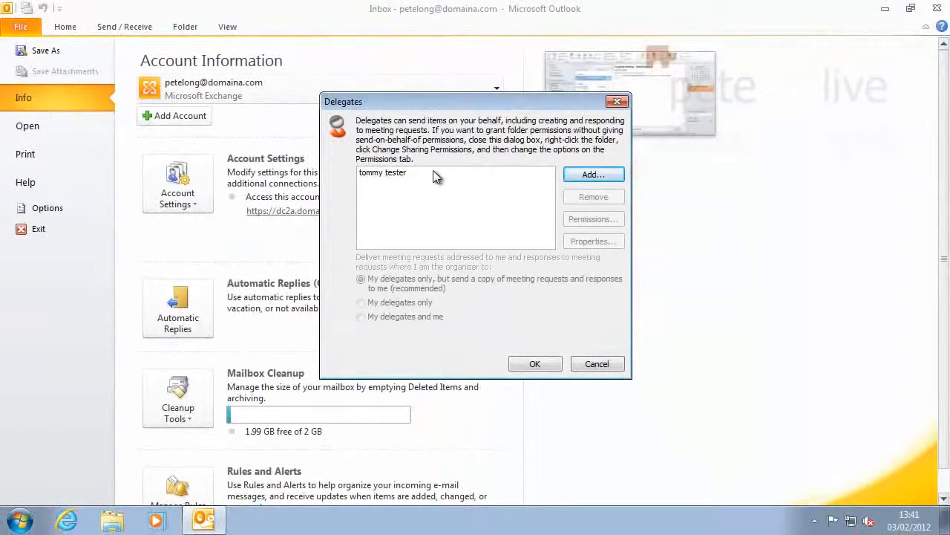
left_click(535, 364)
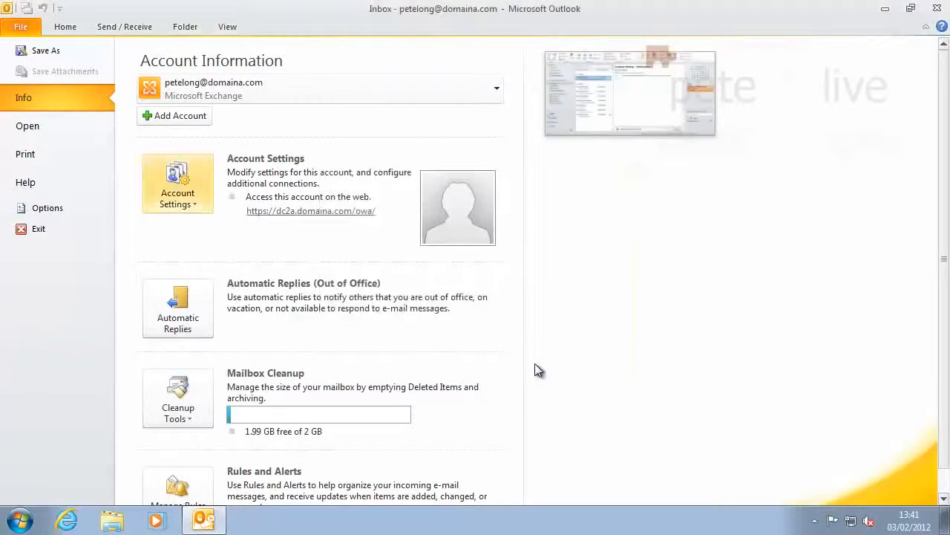
Switch to the Calendar and create a sharing invitation for it
left_click(64, 30)
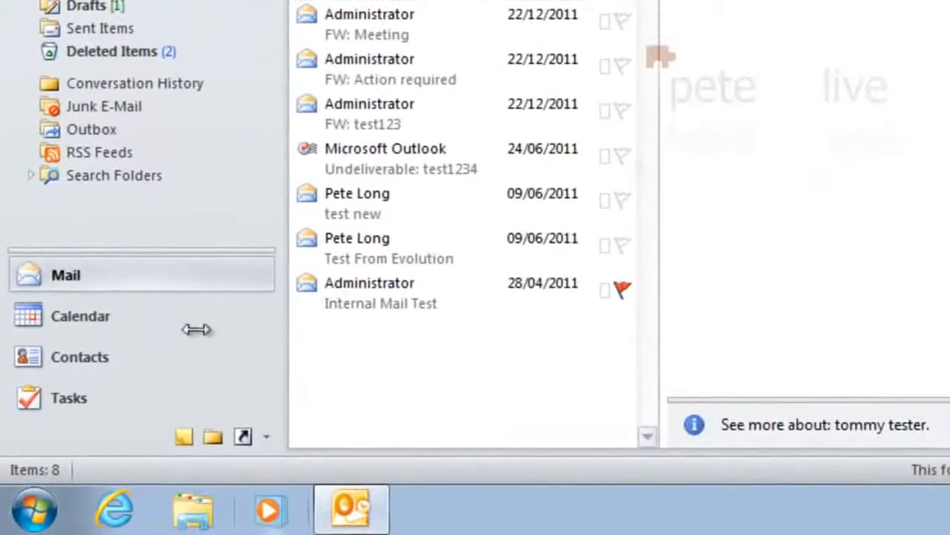
left_click(79, 315)
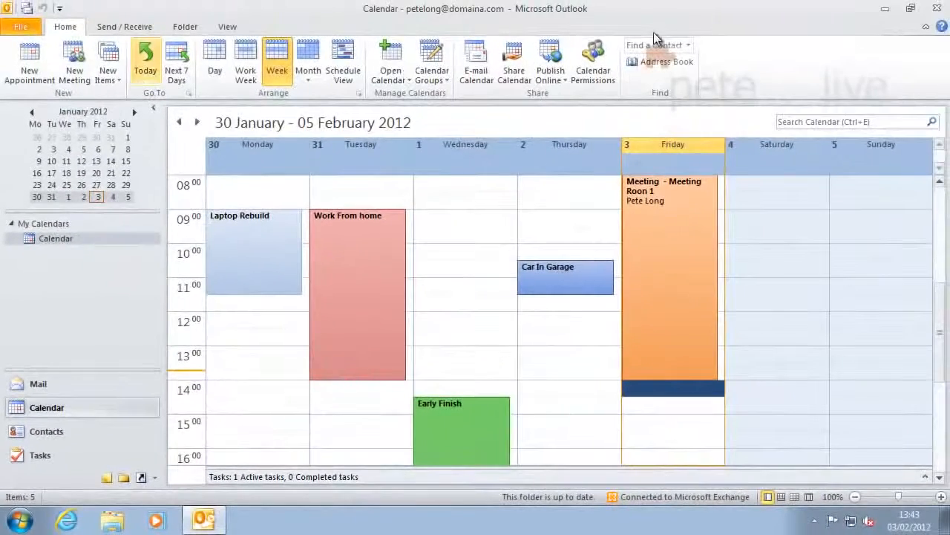
left_click(928, 33)
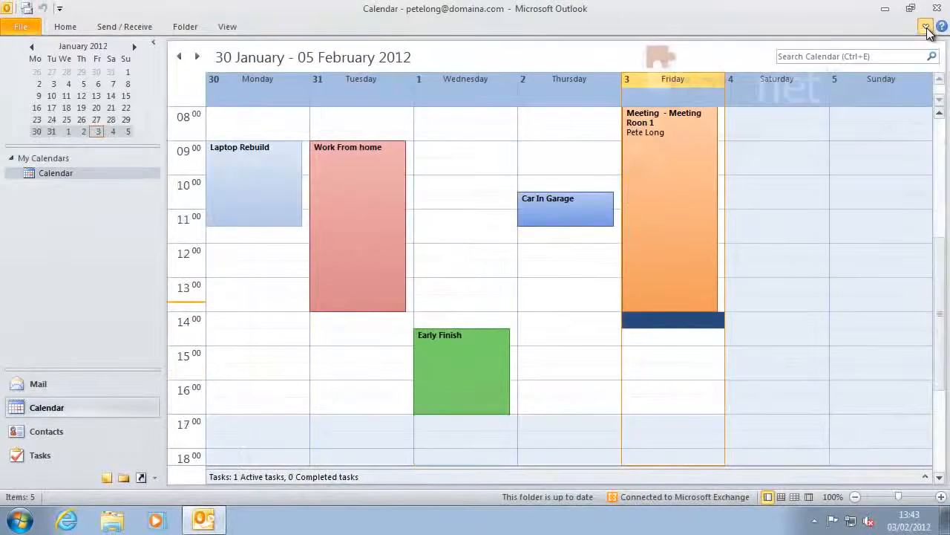
left_click(928, 34)
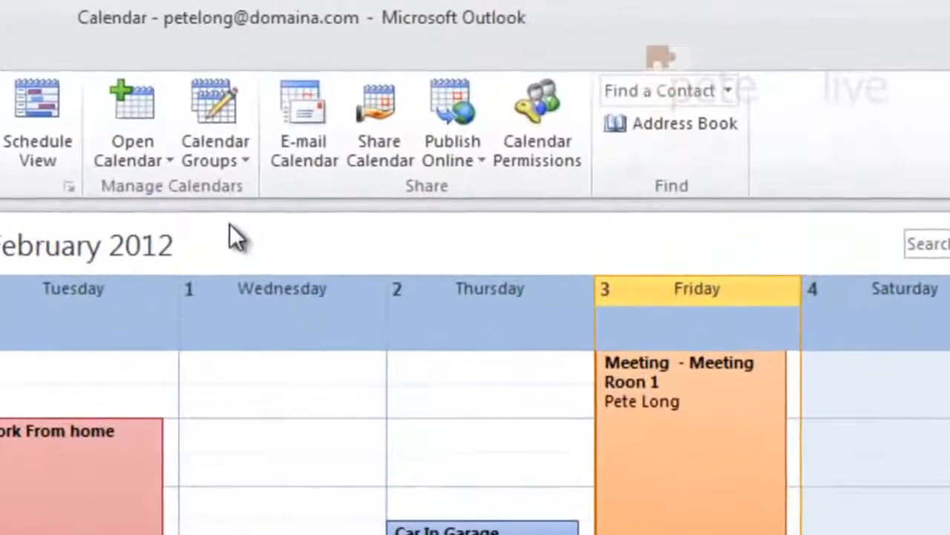
left_click(375, 119)
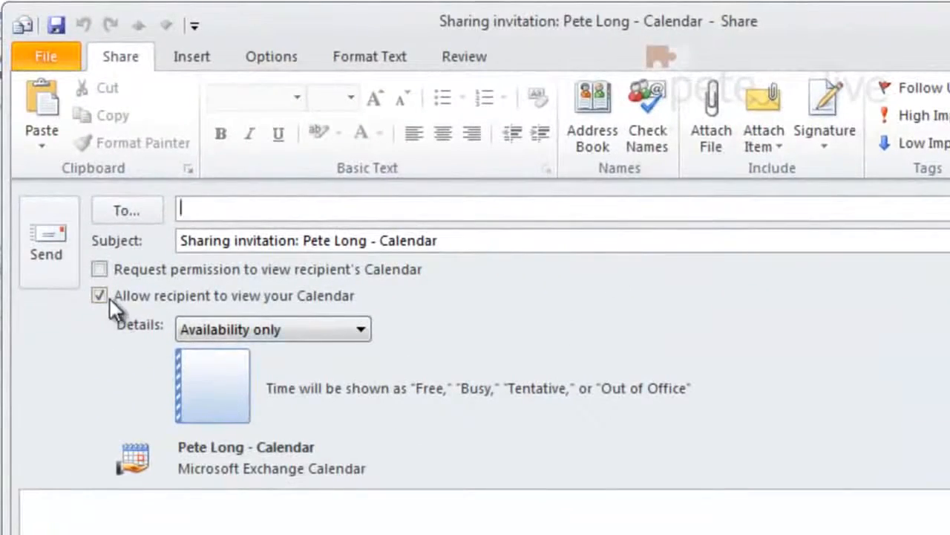
Set the calendar detail level in the sharing invitation to Full details
left_click(279, 333)
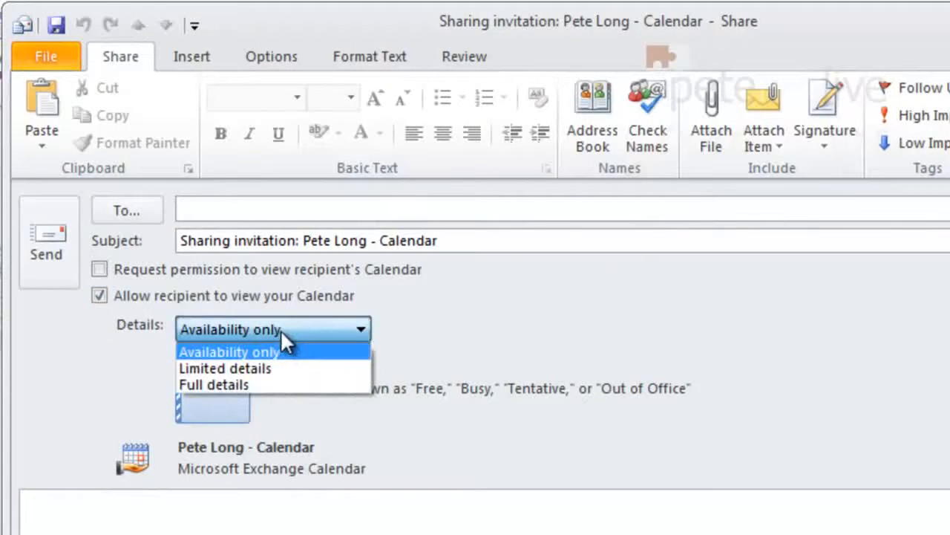
left_click(292, 369)
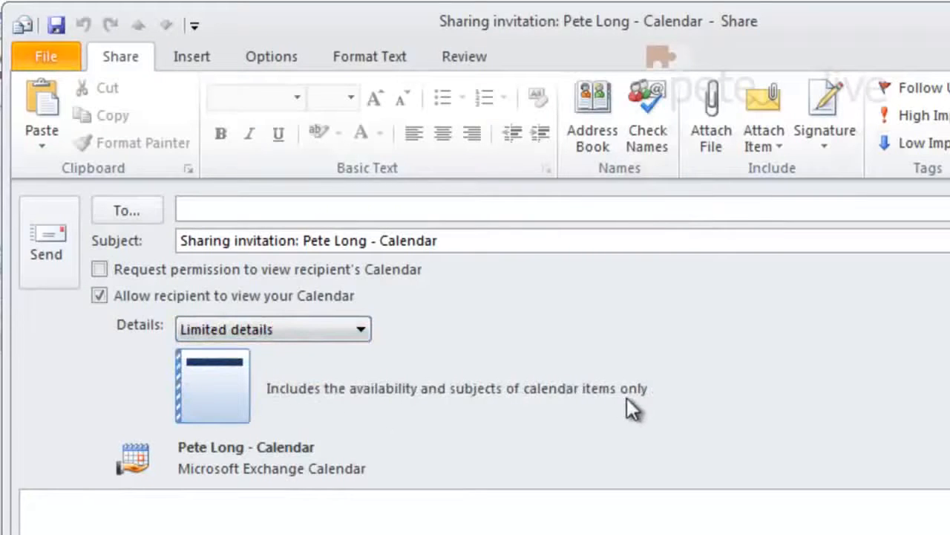
left_click(274, 329)
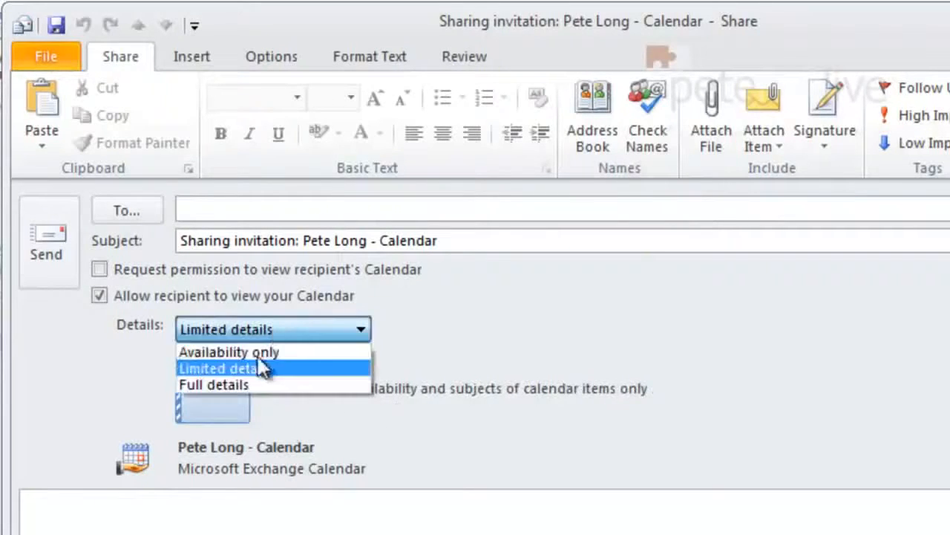
left_click(249, 386)
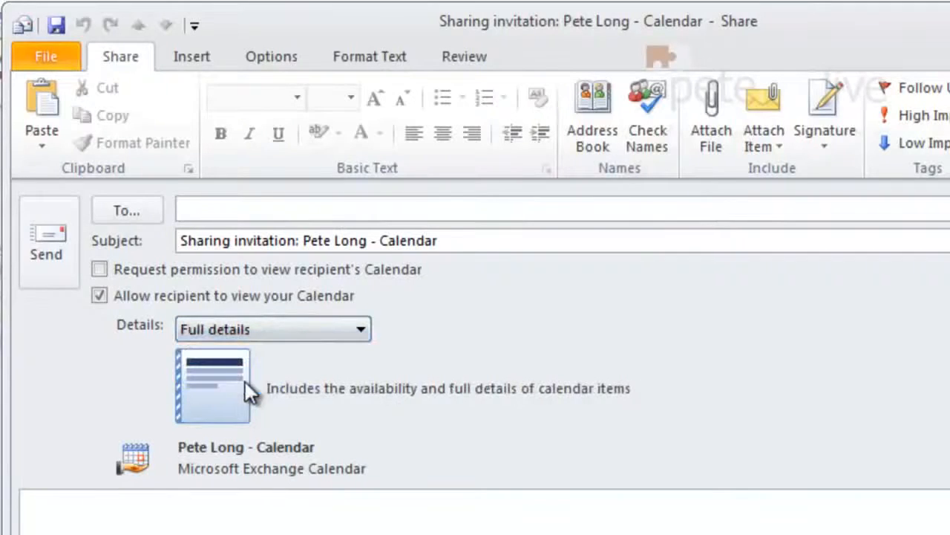
Address the sharing invitation to the test user, send it, and confirm sharing the calendar with full details
left_click(210, 209)
type("t")
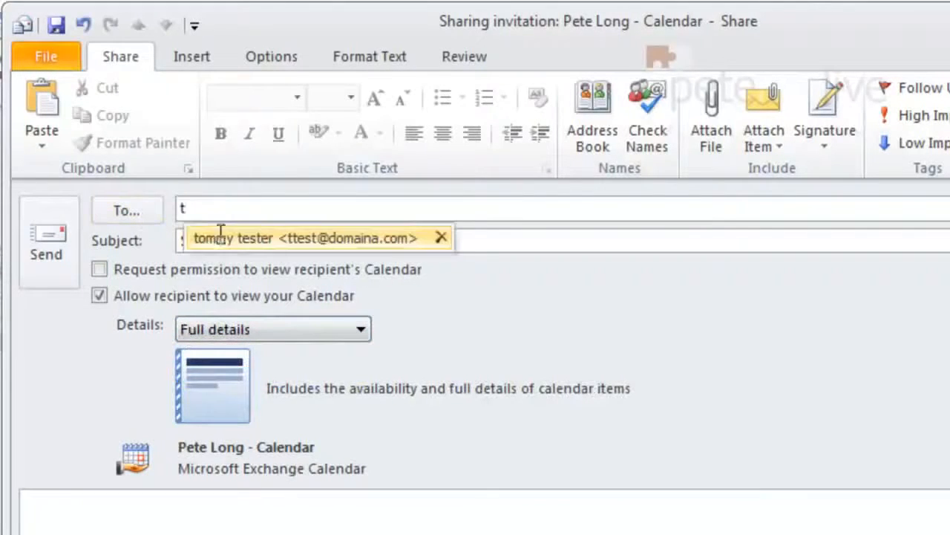
left_click(221, 238)
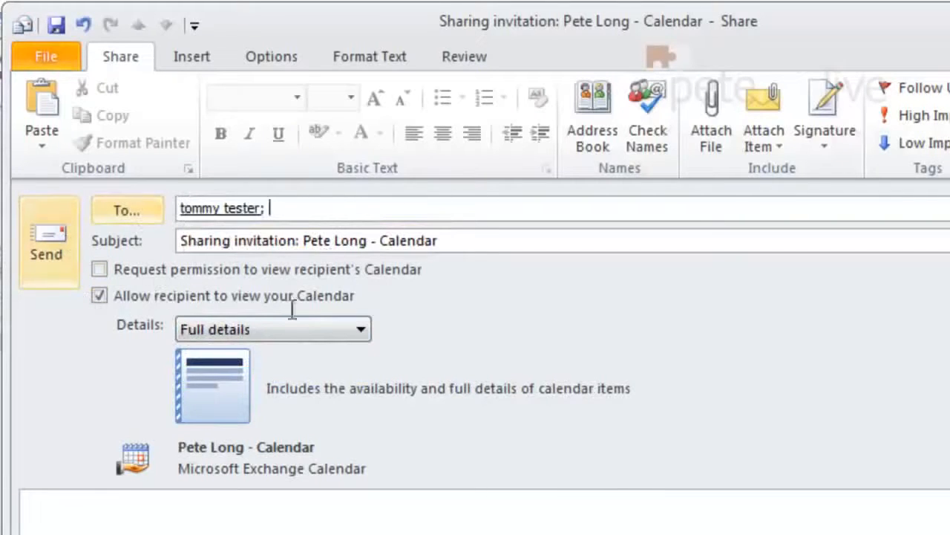
left_click(50, 249)
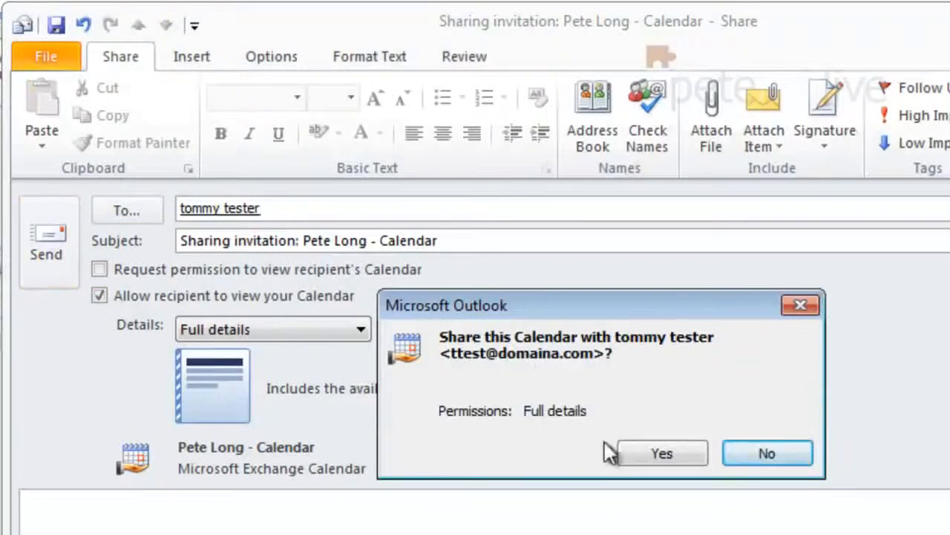
left_click(657, 450)
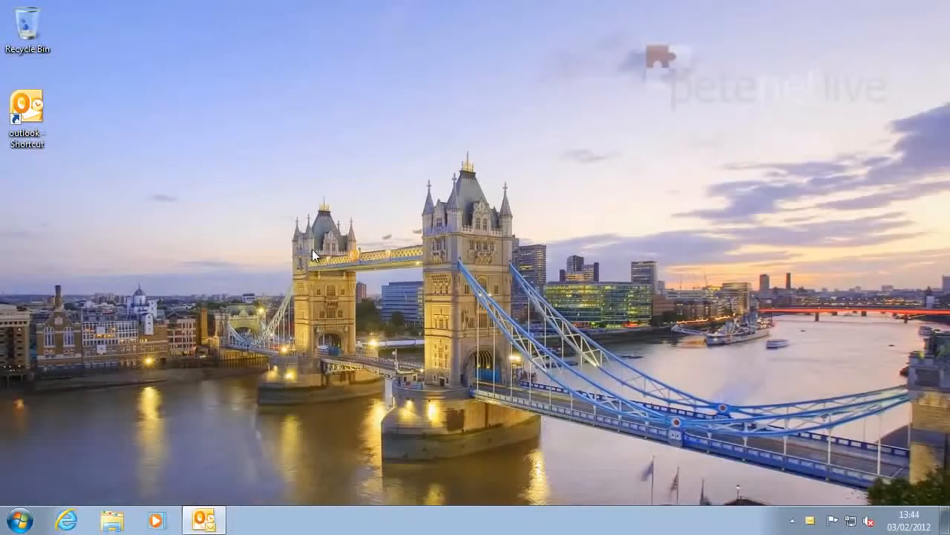
Bring up the recipient's Outlook window and open the calendar sharing invitation from the Inbox
left_click(202, 524)
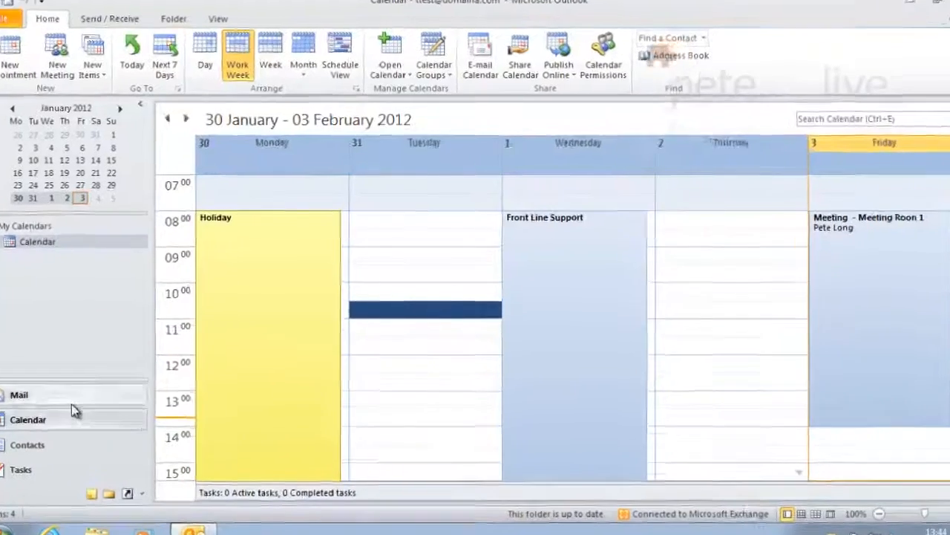
left_click(73, 396)
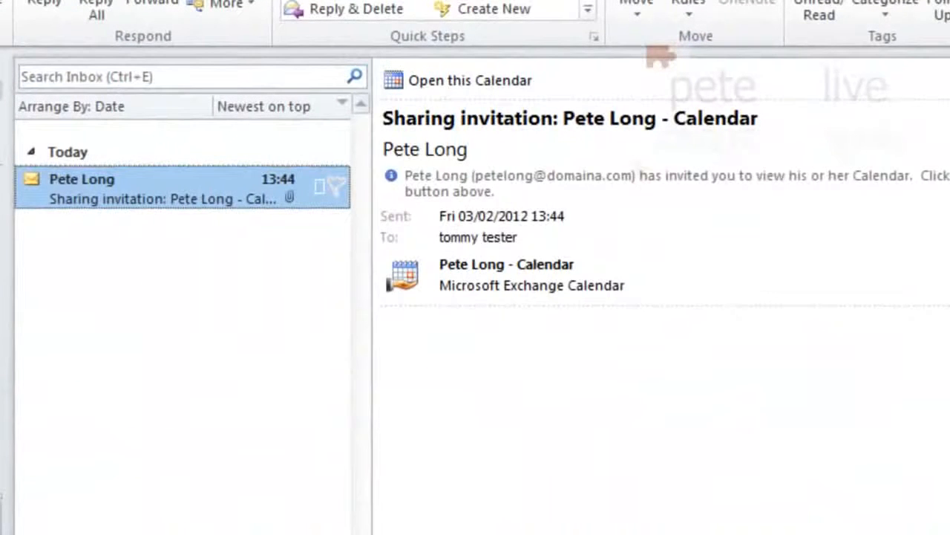
double_click(200, 191)
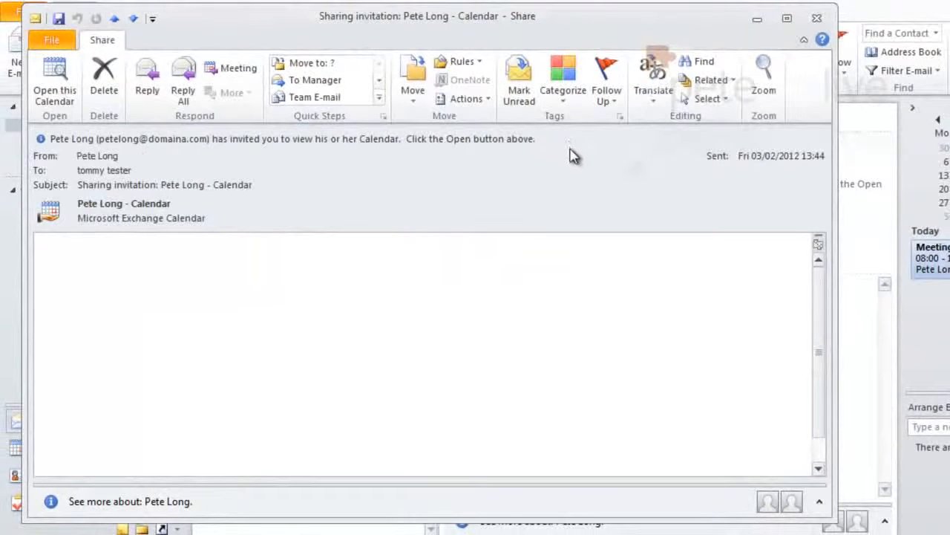
Open the shared calendar from the sharing invitation, and show the Calendar in the calendar owner's Outlook
left_click(52, 82)
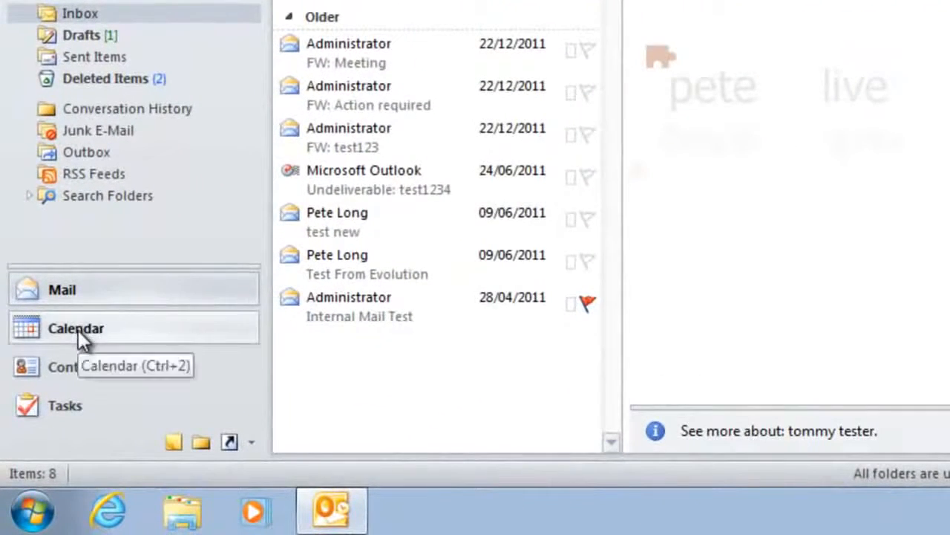
left_click(78, 330)
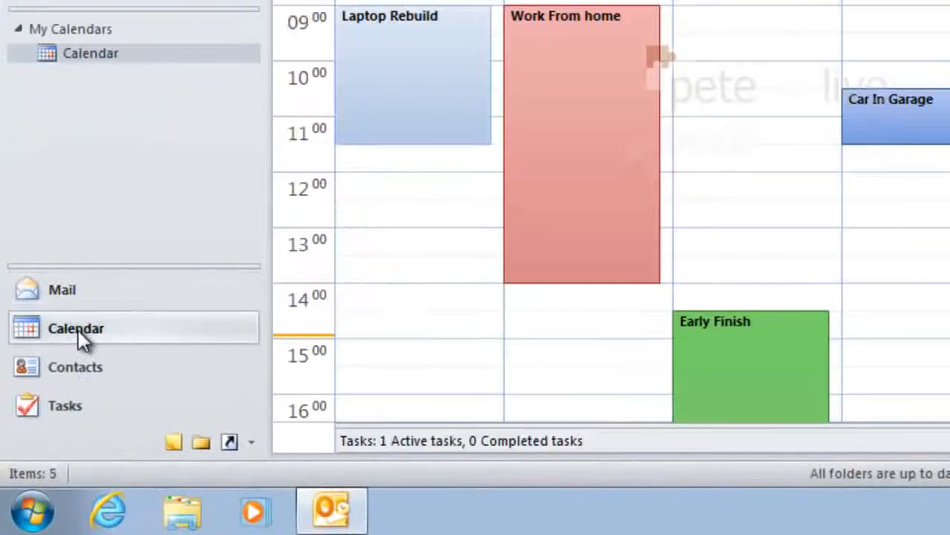
right_click(83, 58)
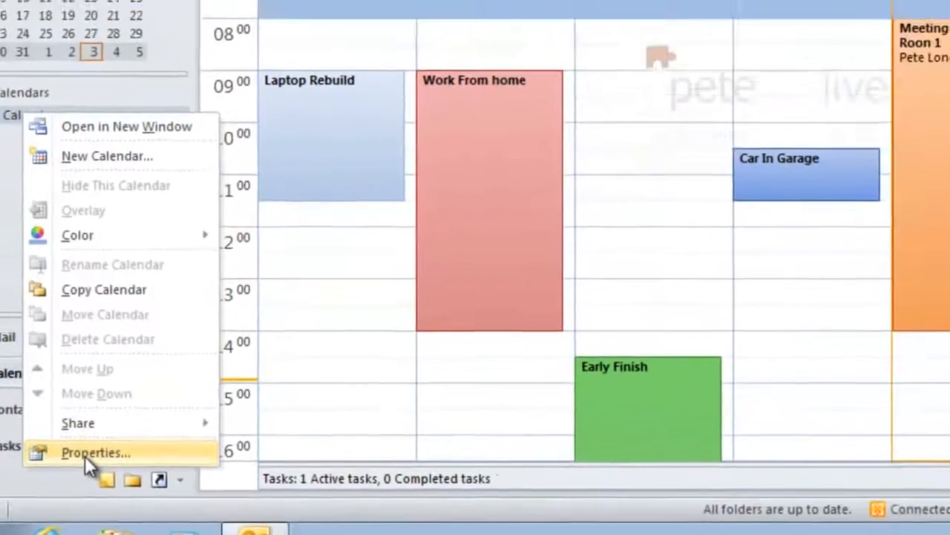
left_click(156, 414)
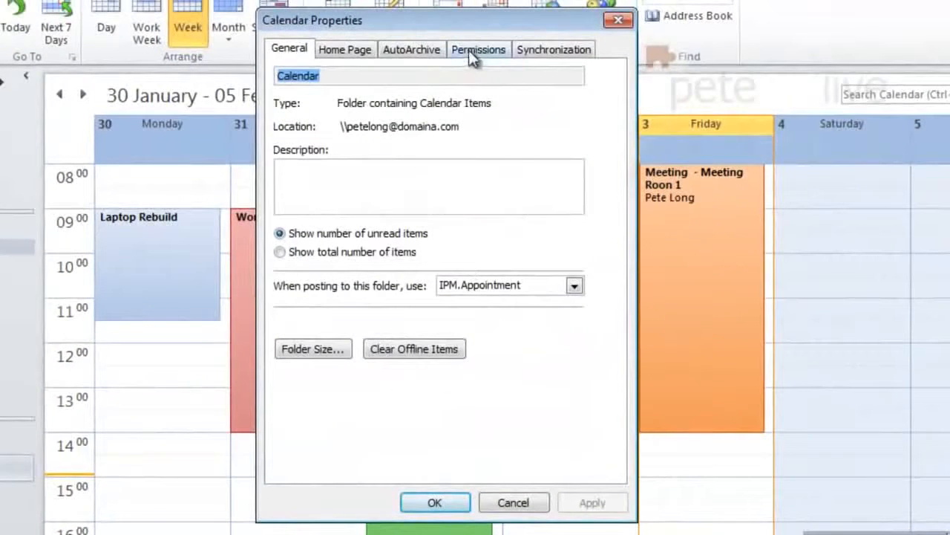
left_click(468, 50)
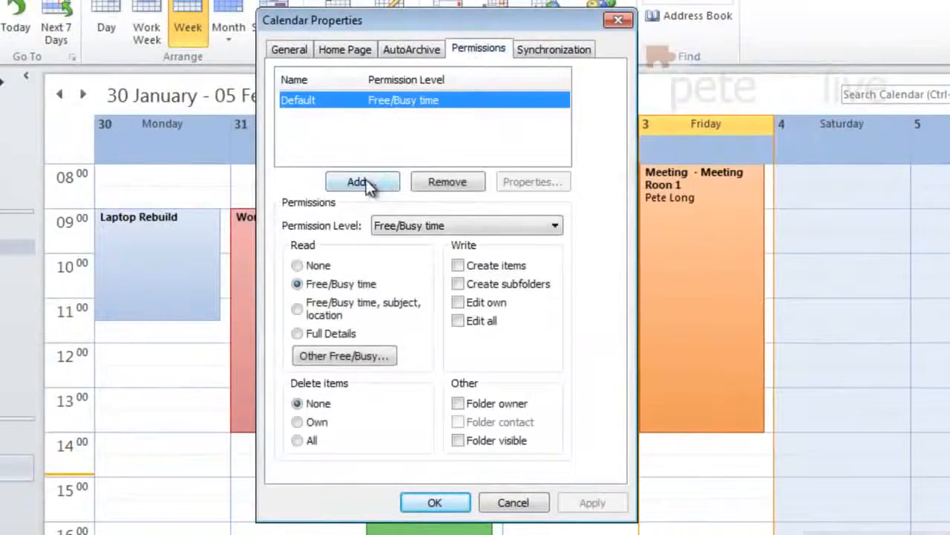
left_click(368, 184)
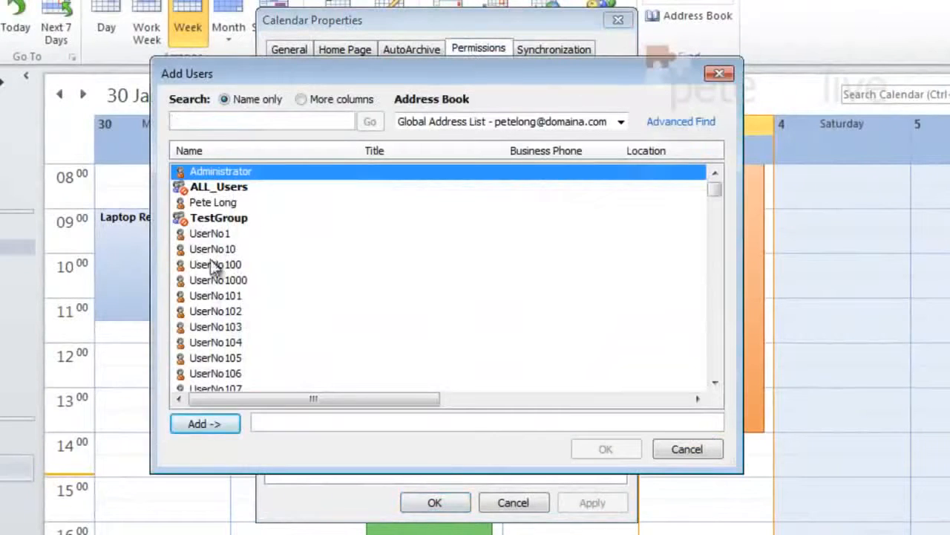
left_click(212, 235)
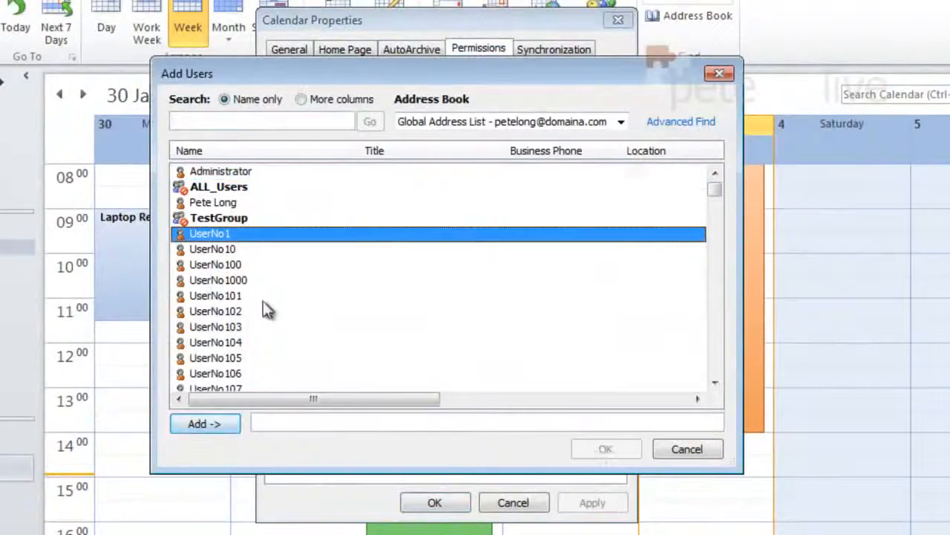
left_click(212, 251)
left_click(217, 281)
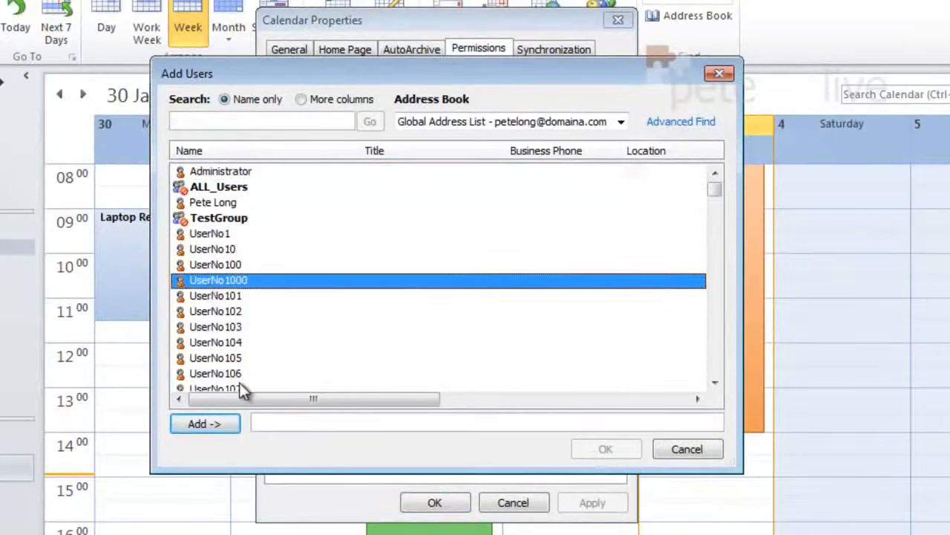
left_click(212, 170)
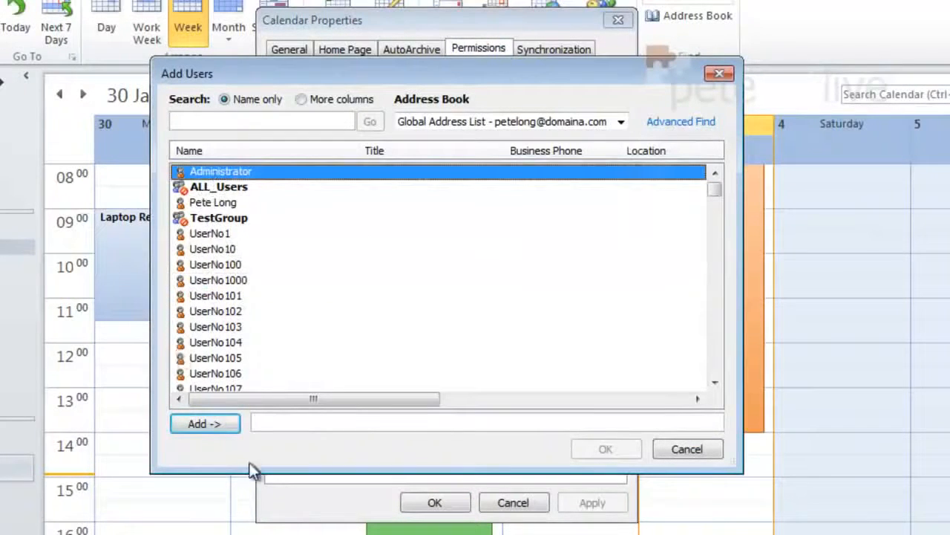
left_click(208, 424)
left_click(606, 450)
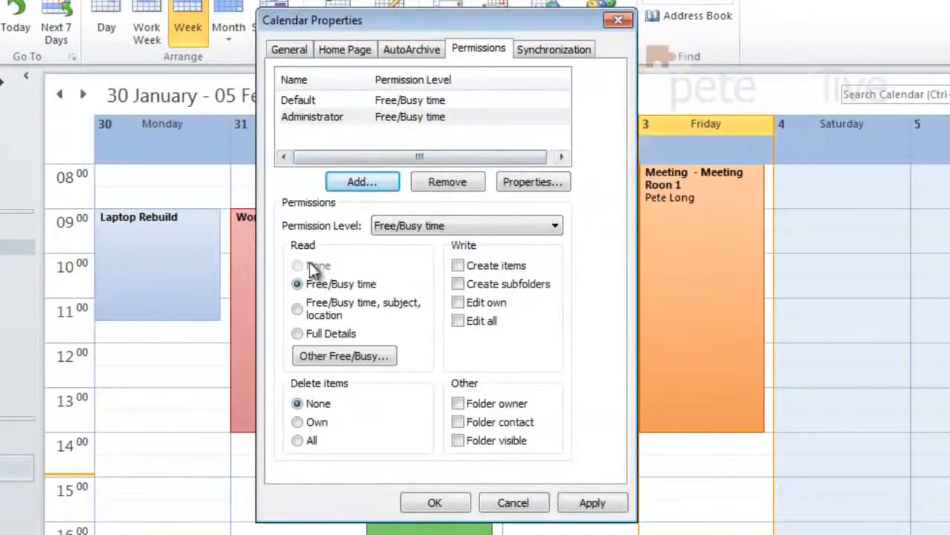
left_click(297, 334)
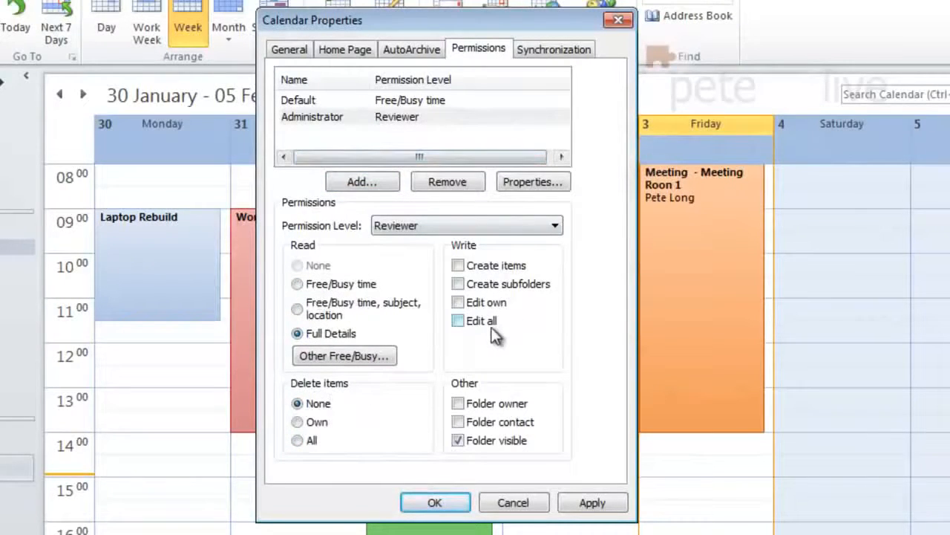
left_click(513, 504)
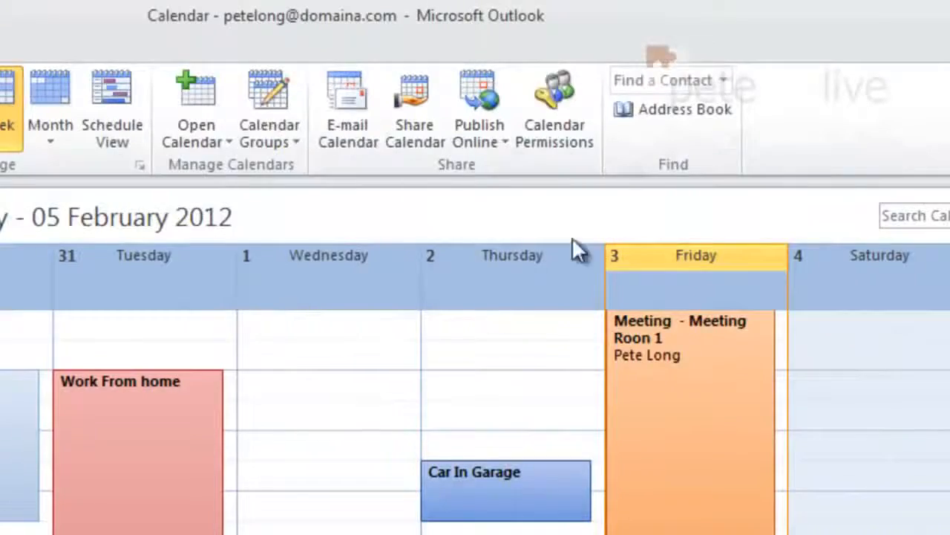
Open the permissions of the owner's calendar and add Administrator to the list of permitted users
left_click(554, 111)
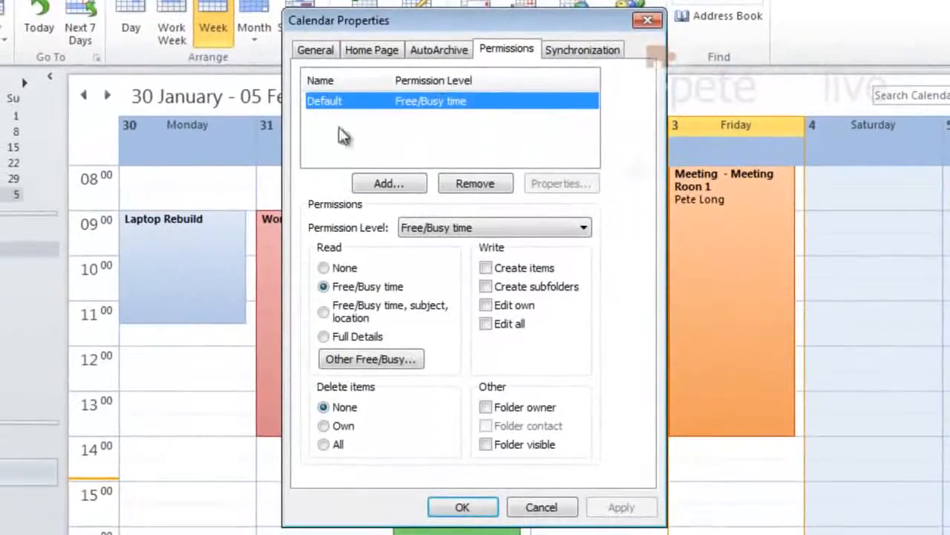
left_click(391, 185)
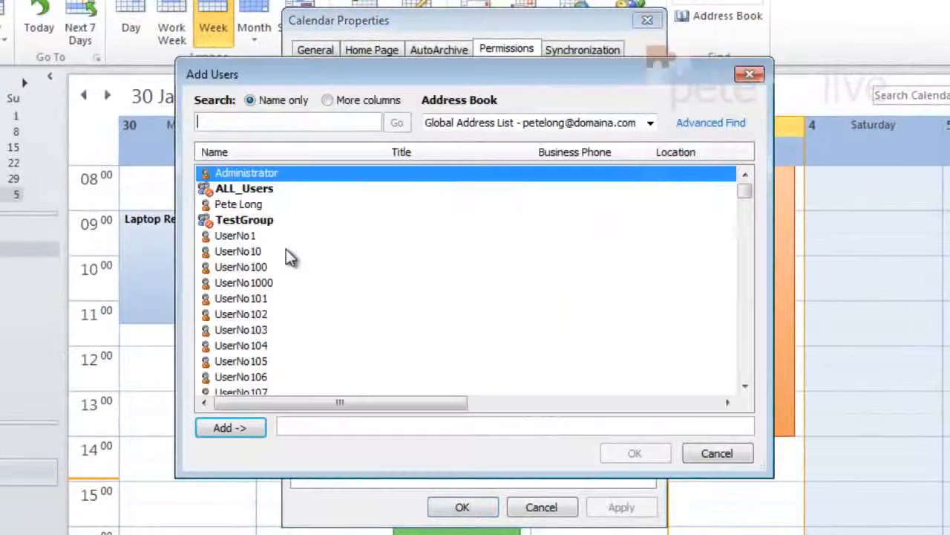
left_click(243, 428)
left_click(625, 454)
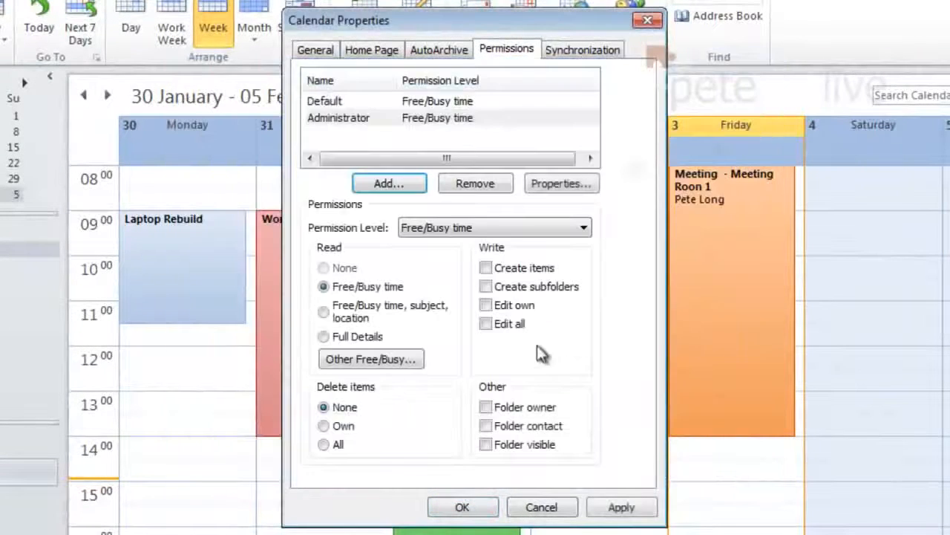
Give Administrator Full Details read access plus rights to create items and subfolders, edit all and delete all items, and apply them
left_click(350, 119)
left_click(327, 338)
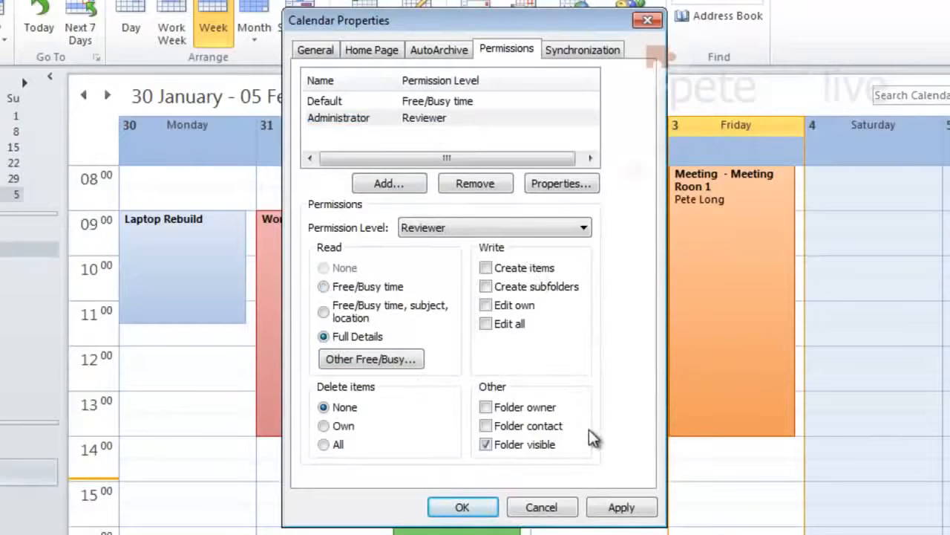
left_click(487, 269)
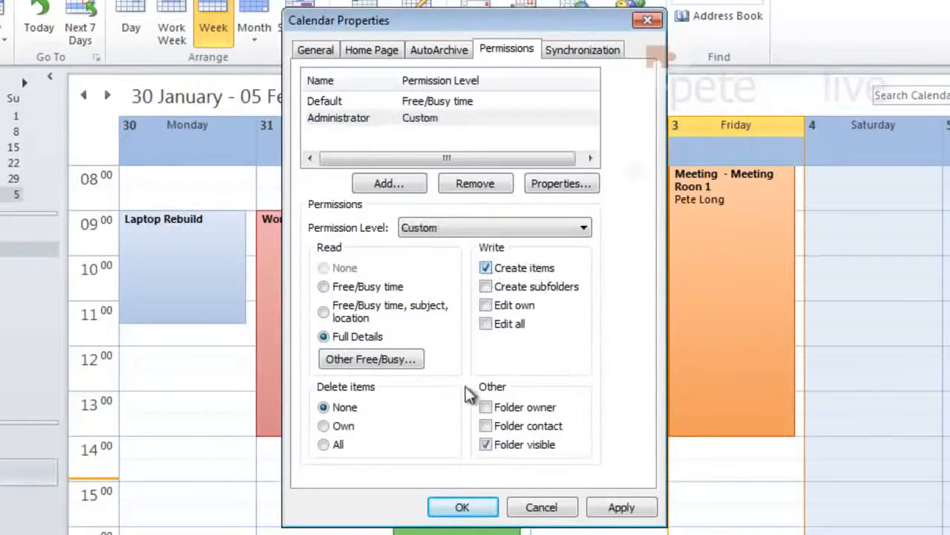
left_click(486, 325)
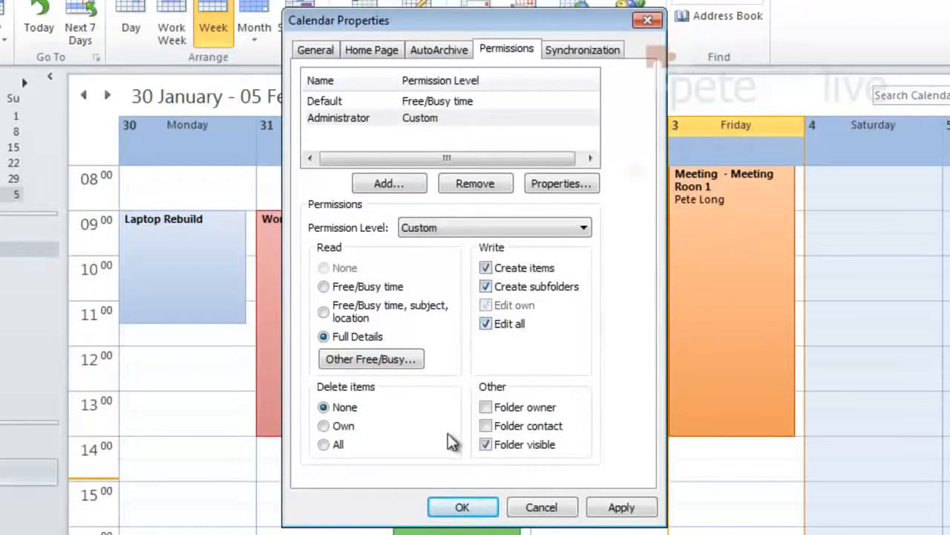
left_click(324, 445)
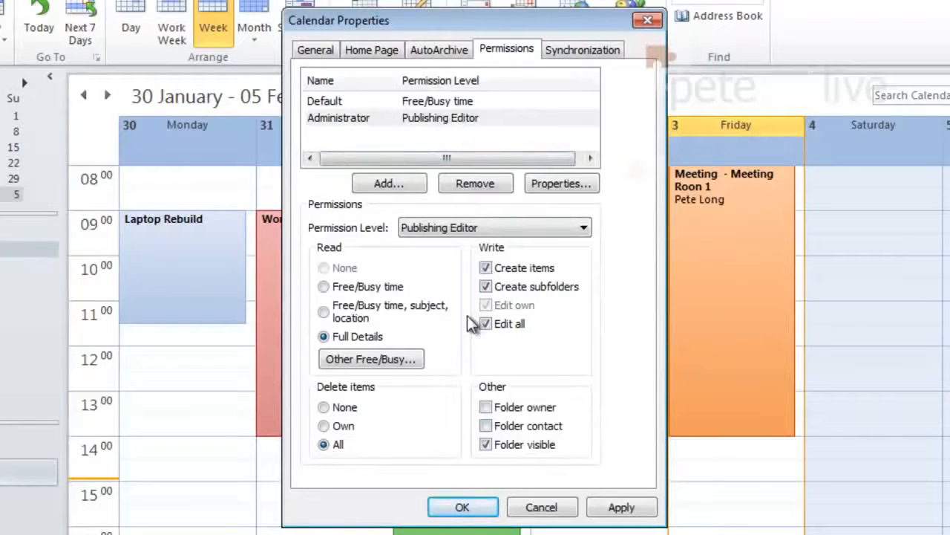
left_click(613, 508)
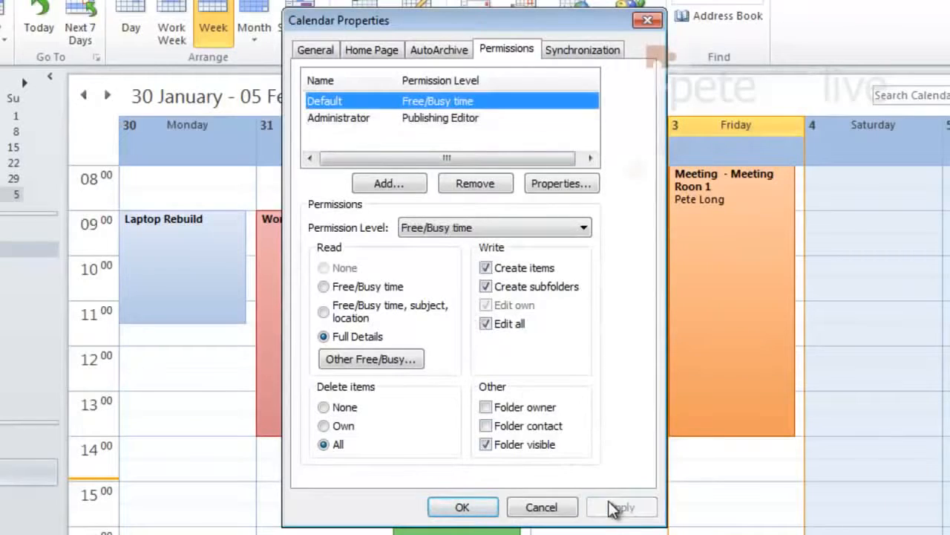
left_click(472, 510)
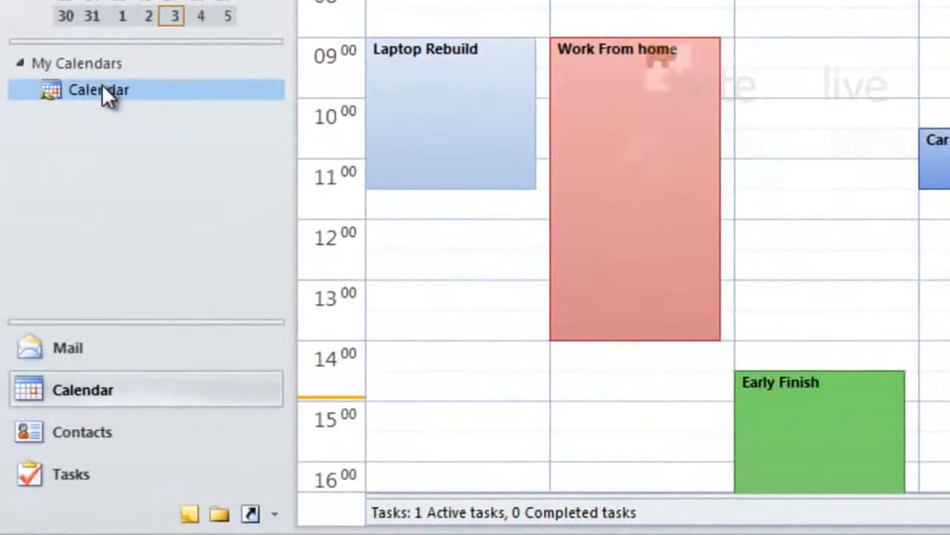
Grant the Default entry Full Details read access in the calendar's permissions and apply the change
right_click(102, 84)
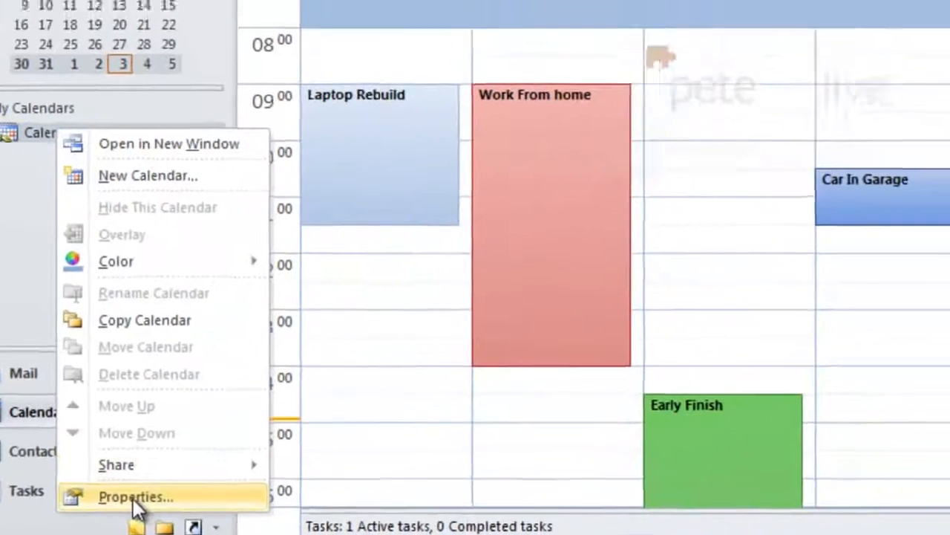
left_click(134, 498)
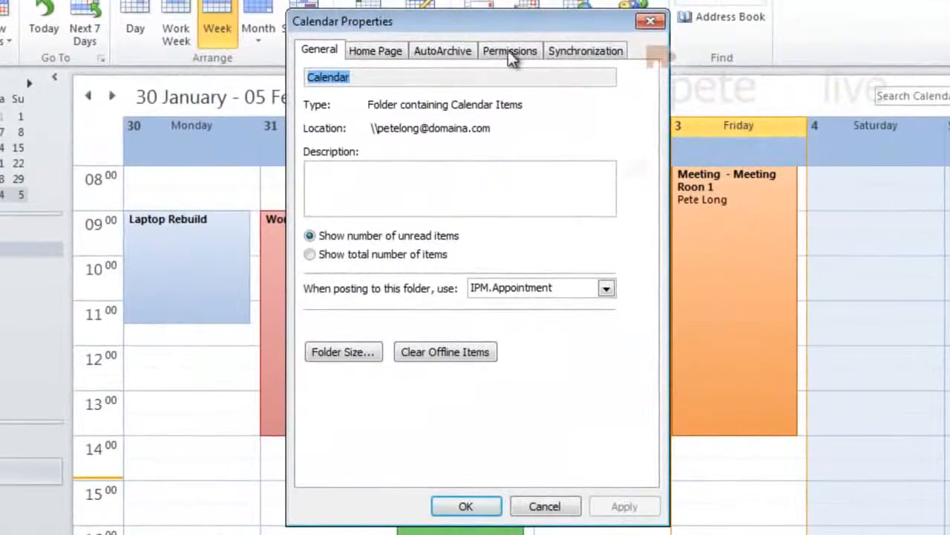
left_click(510, 52)
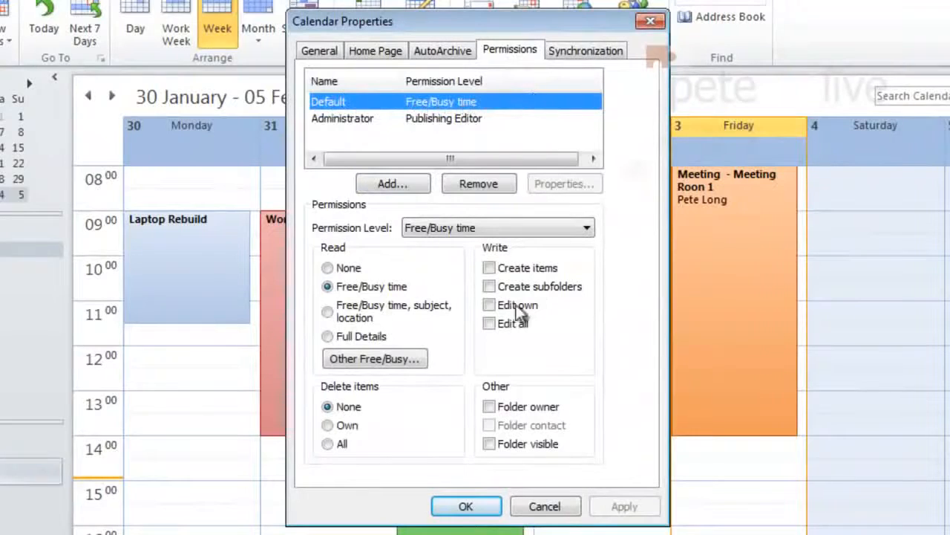
left_click(328, 336)
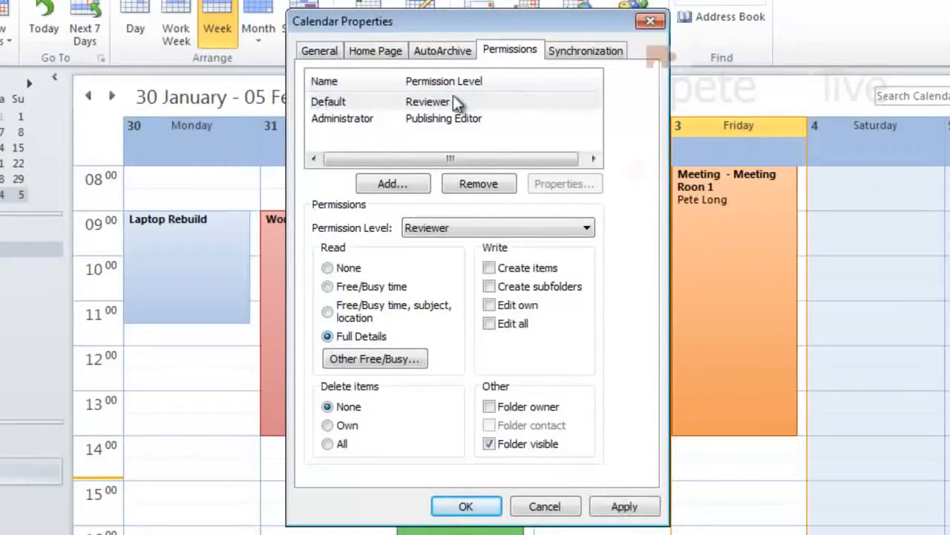
left_click(622, 511)
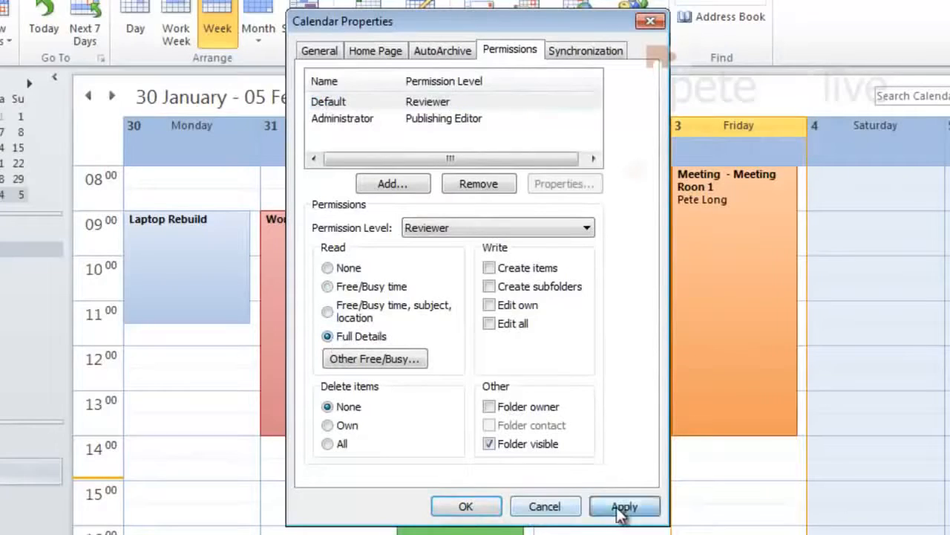
left_click(463, 507)
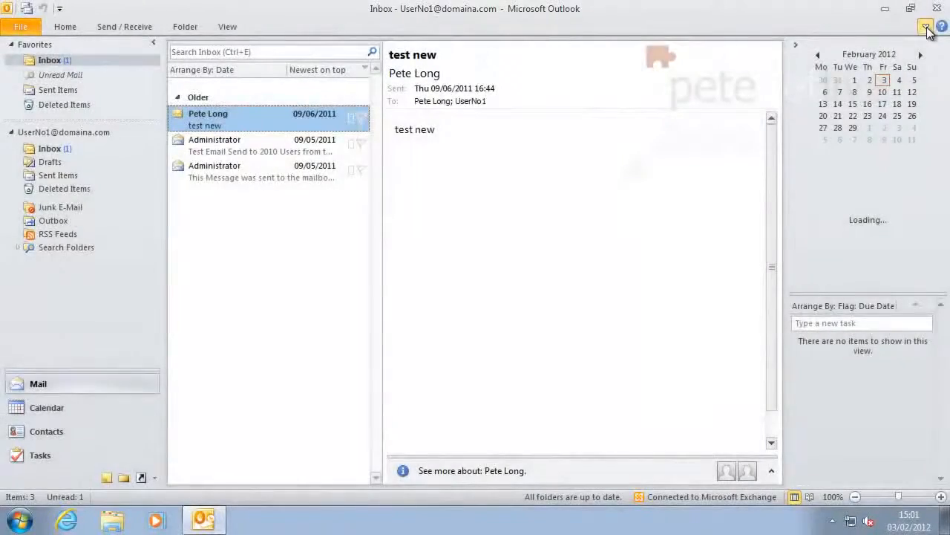
In UserNo1's Outlook, expand the ribbon and start opening another user's folder with the folder type Calendar
left_click(926, 28)
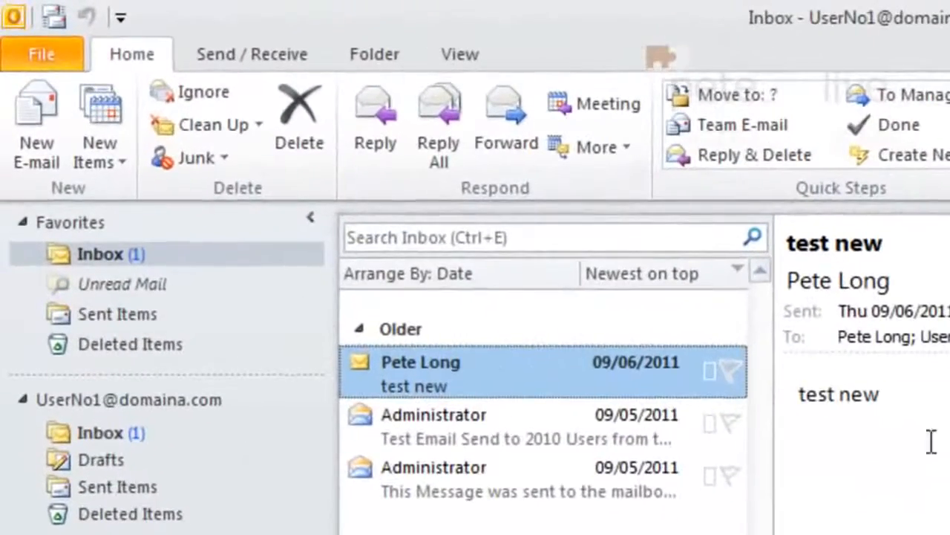
left_click(33, 54)
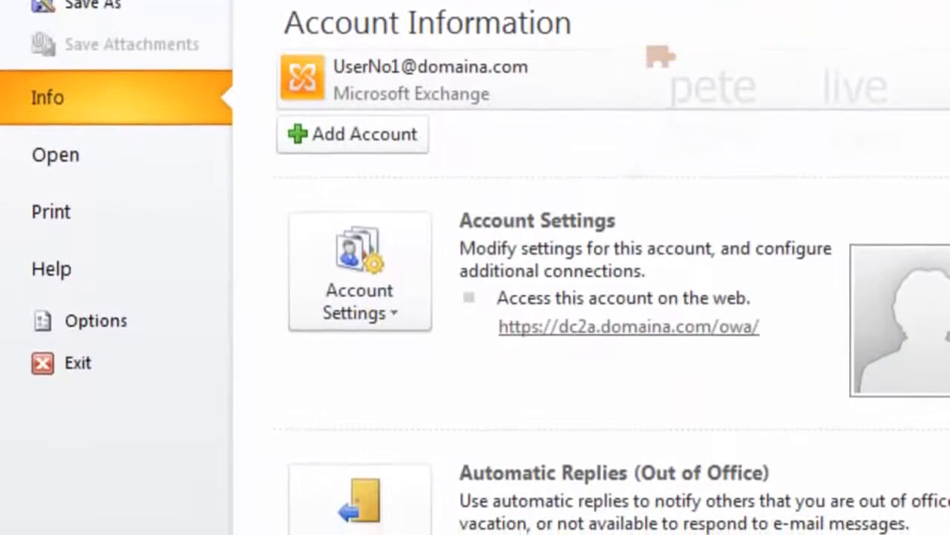
left_click(66, 165)
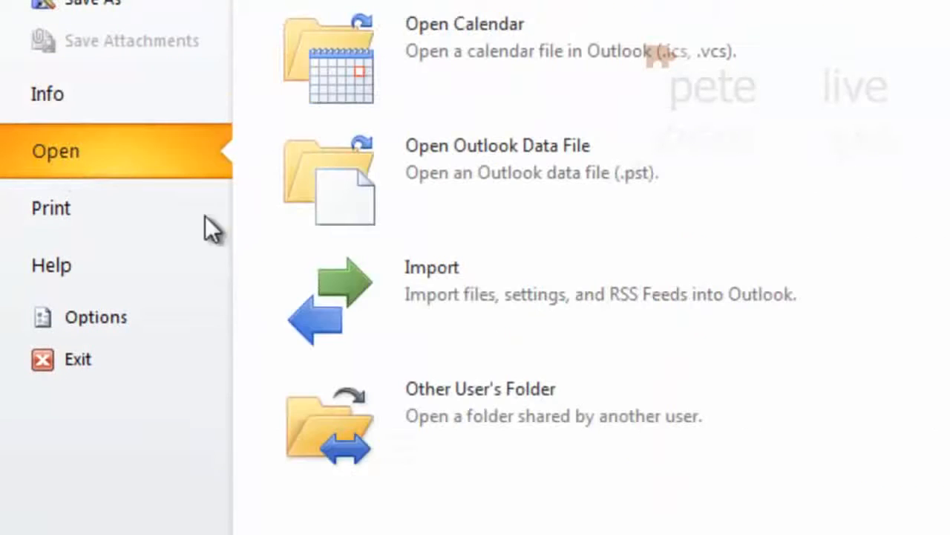
left_click(462, 422)
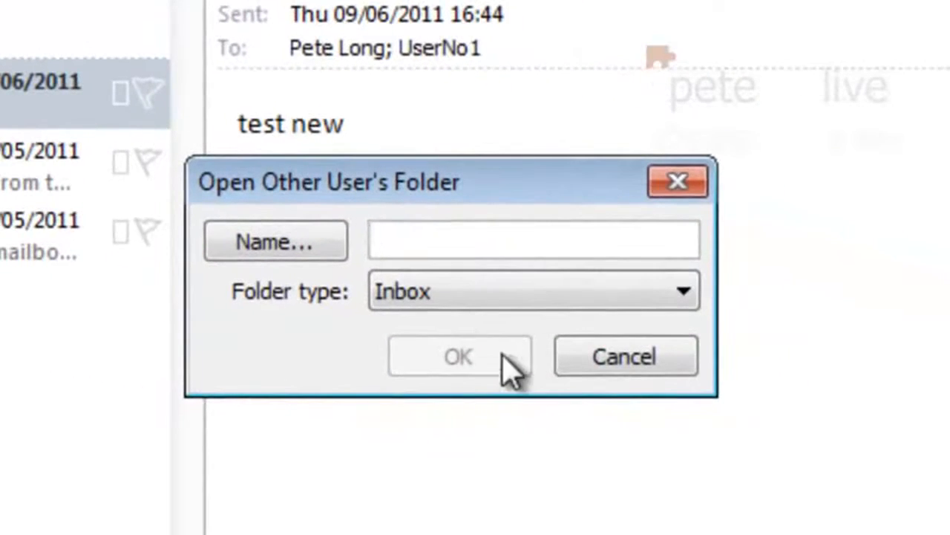
left_click(430, 297)
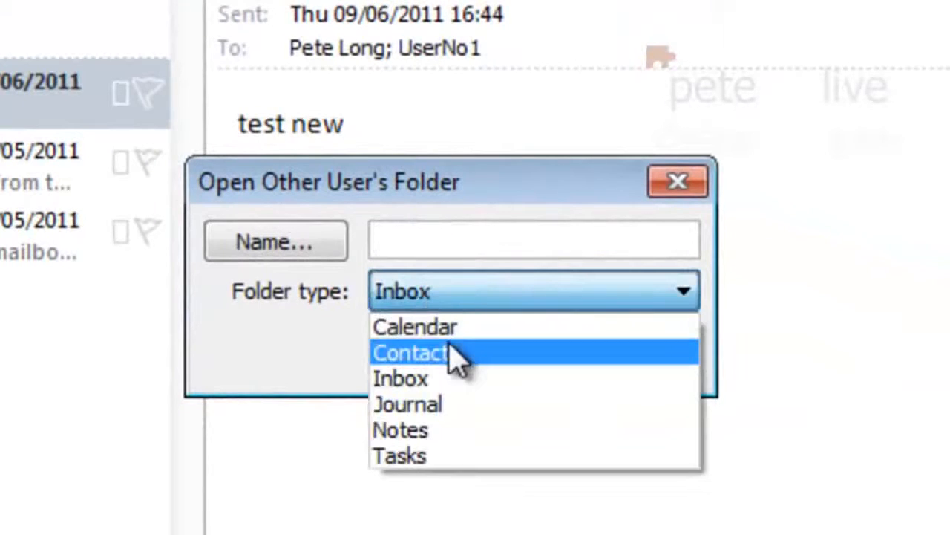
left_click(448, 328)
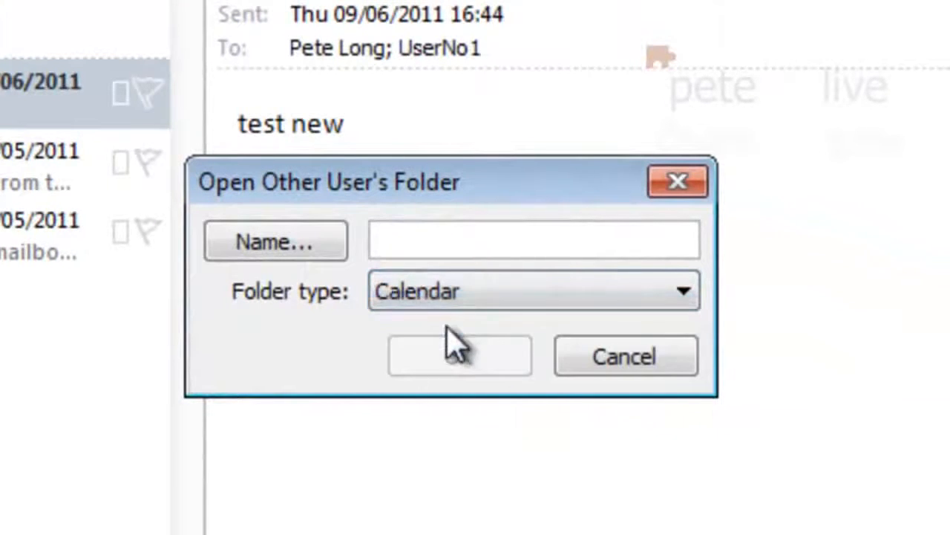
Choose the calendar owner from the Global Address List, open their calendar folder and display it in the Work Week view
left_click(389, 240)
type("pete")
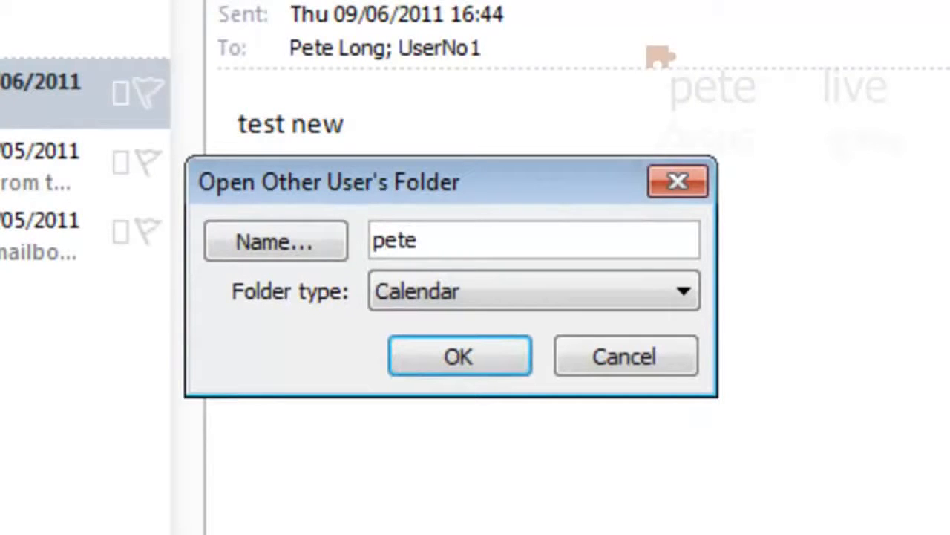
left_click(274, 242)
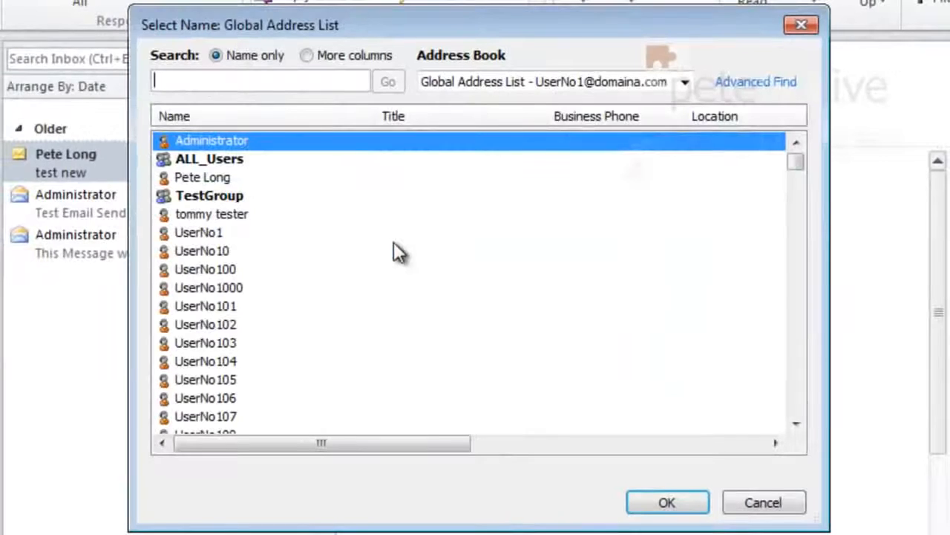
left_click(280, 178)
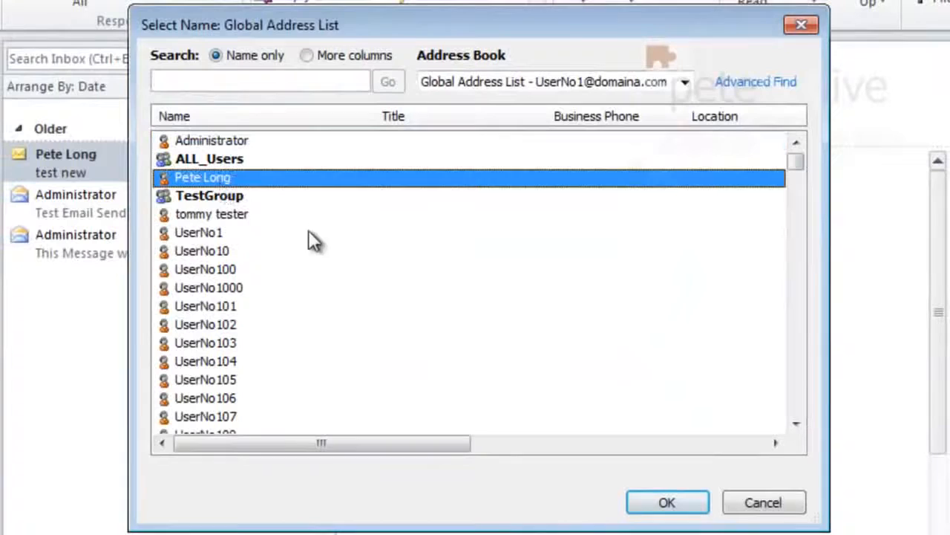
left_click(664, 502)
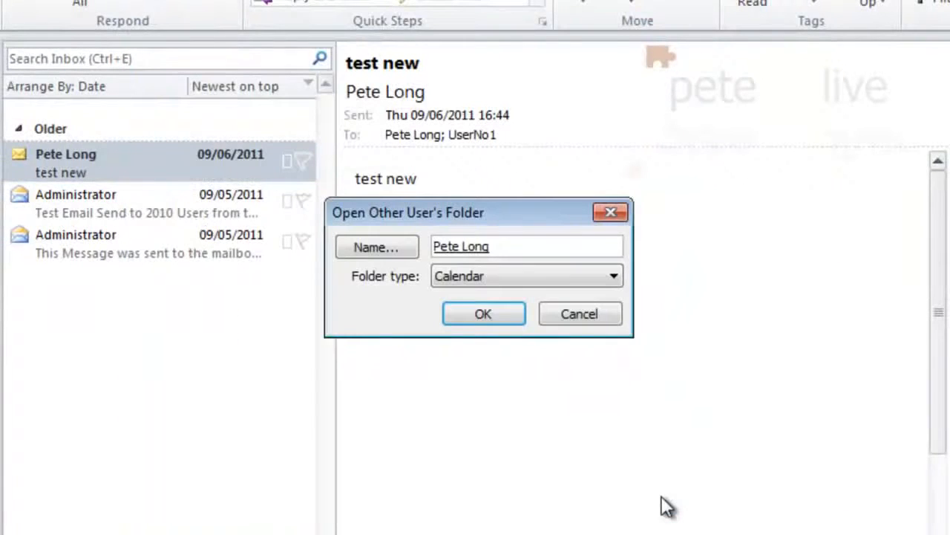
left_click(484, 314)
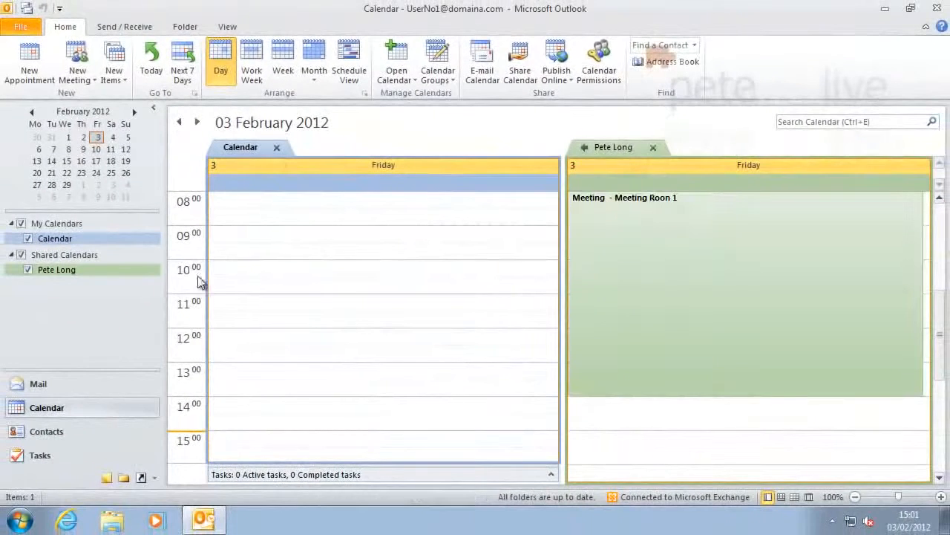
left_click(254, 71)
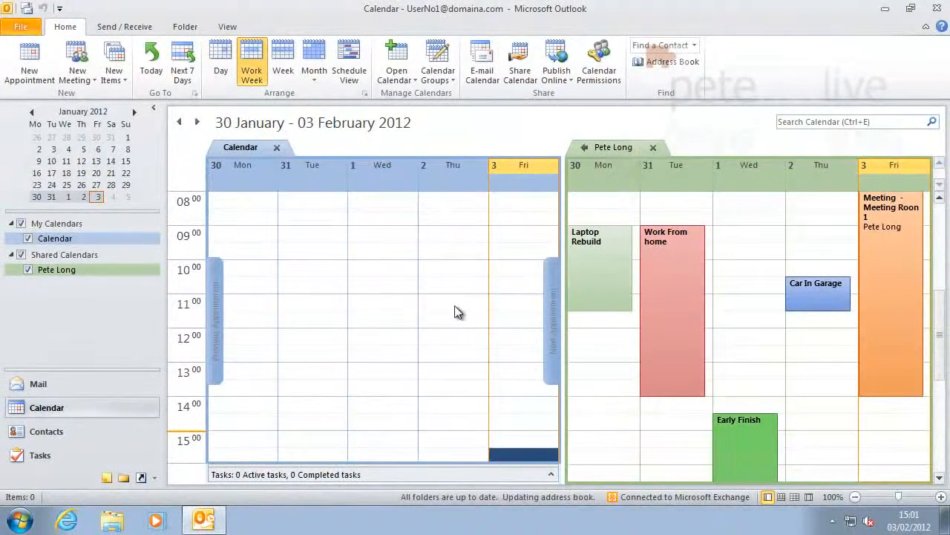
Toggle the display of the owner's shared calendar and UserNo1's own calendar, ending with the shared calendar hidden
left_click(30, 269)
left_click(29, 269)
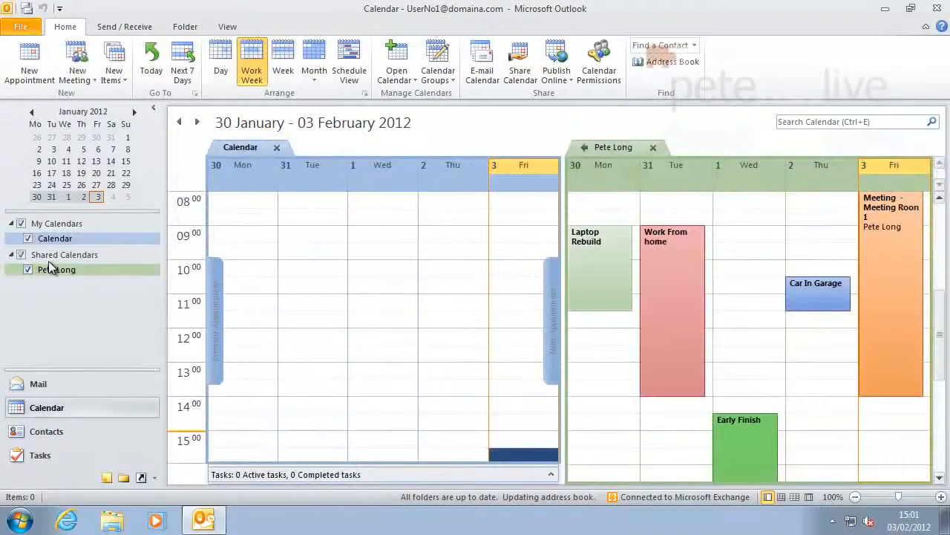
left_click(28, 237)
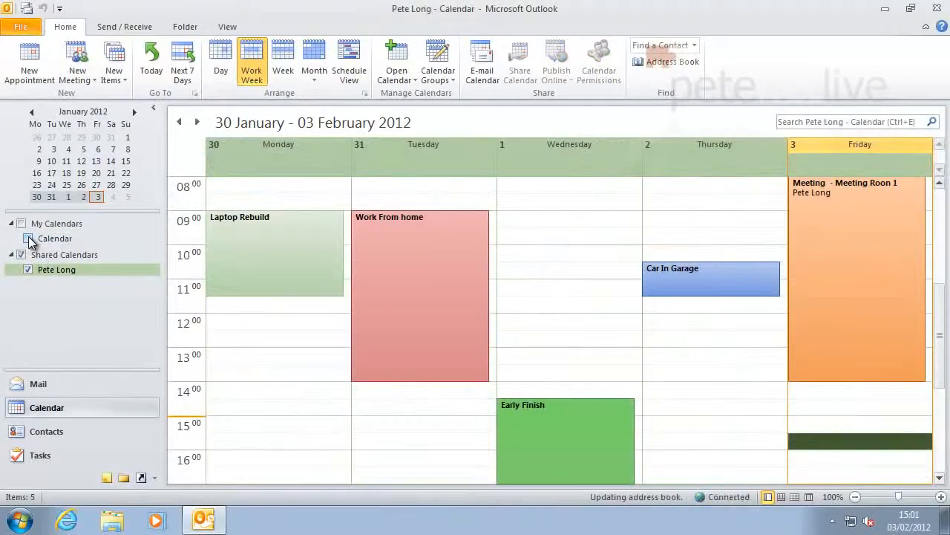
left_click(28, 238)
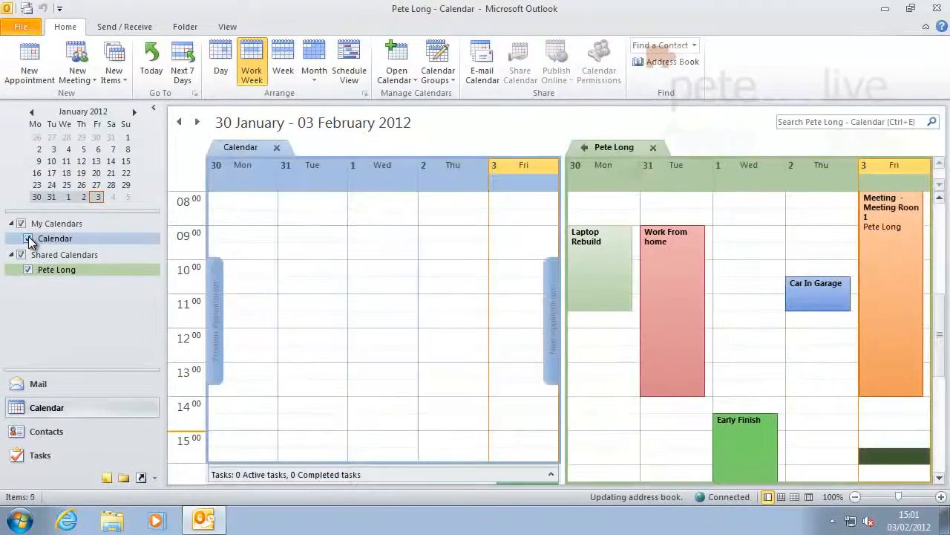
left_click(29, 270)
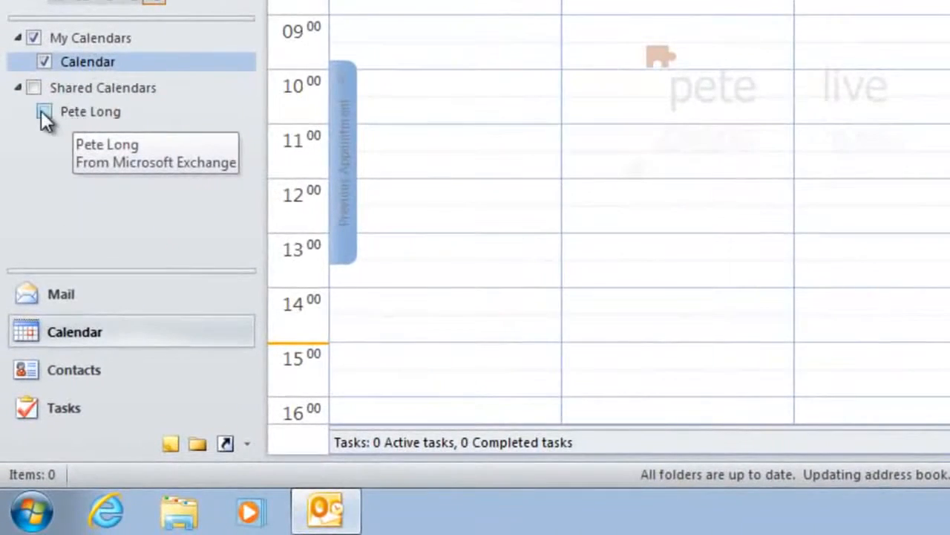
Show the owner's shared calendar again and delete it from Shared Calendars
left_click(43, 111)
right_click(92, 109)
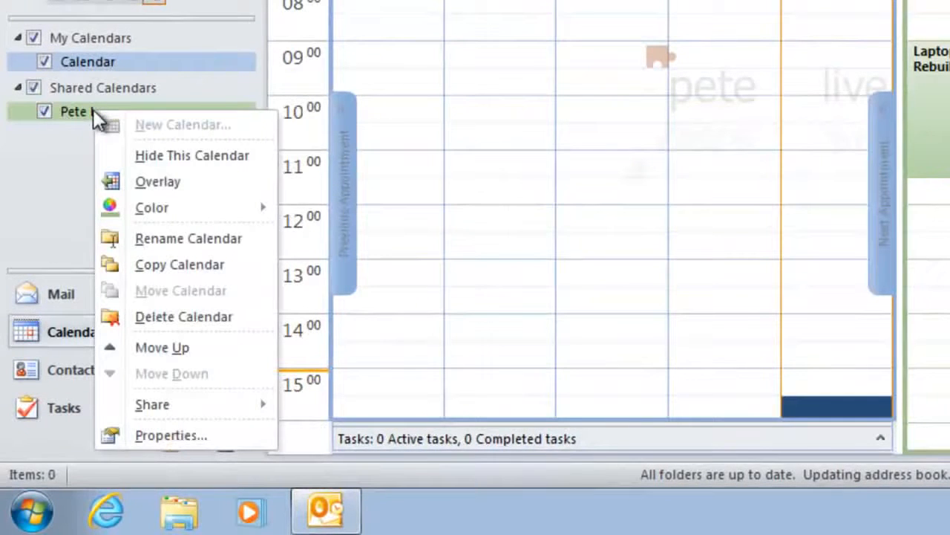
left_click(194, 313)
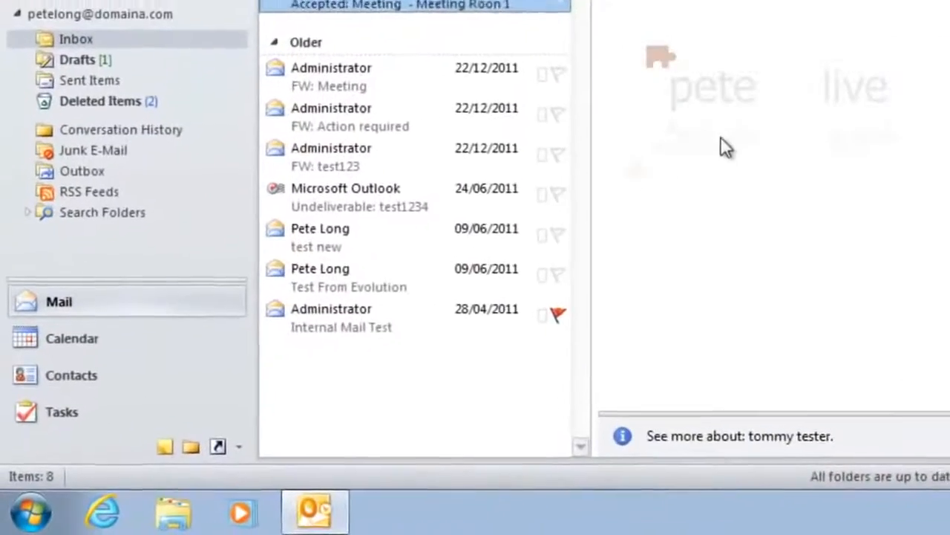
In the owner's Outlook, start a sharing invitation for the calendar and set its details level to Full details
left_click(74, 335)
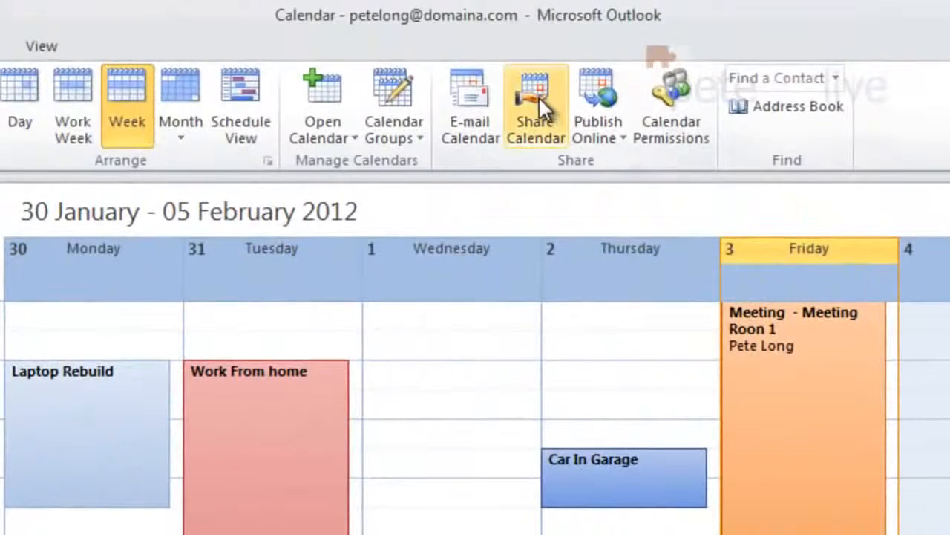
left_click(538, 96)
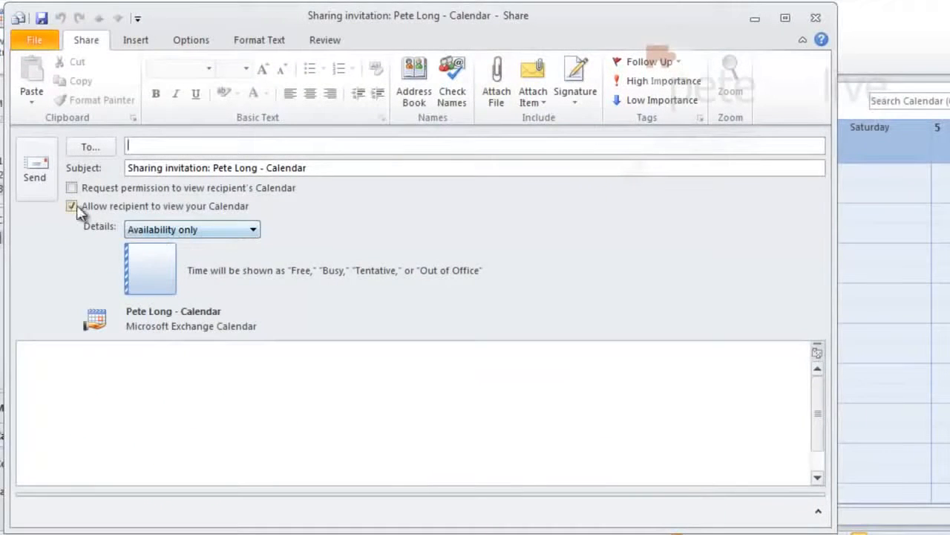
left_click(149, 234)
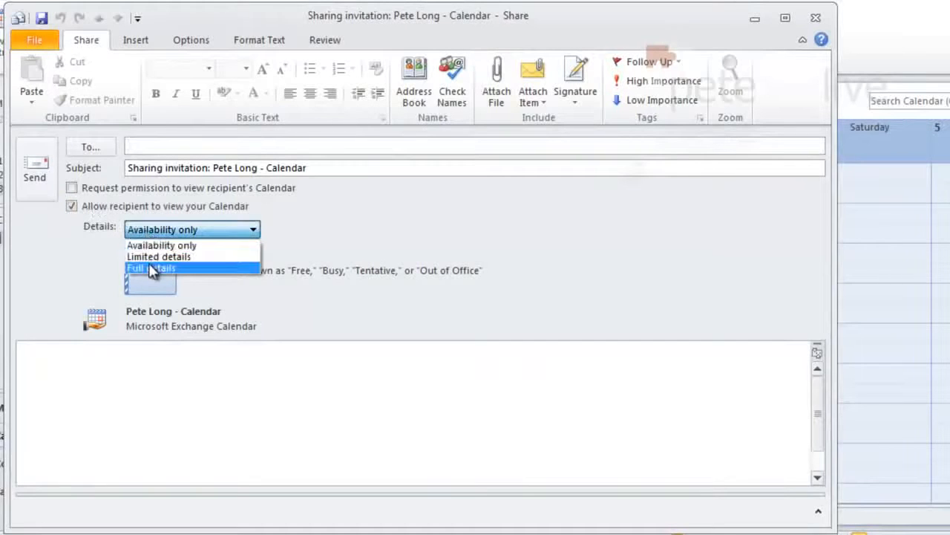
left_click(150, 268)
Make the invitation only request permission to view the recipient's calendar, without sharing the owner's, and send it to UserNo1
left_click(72, 207)
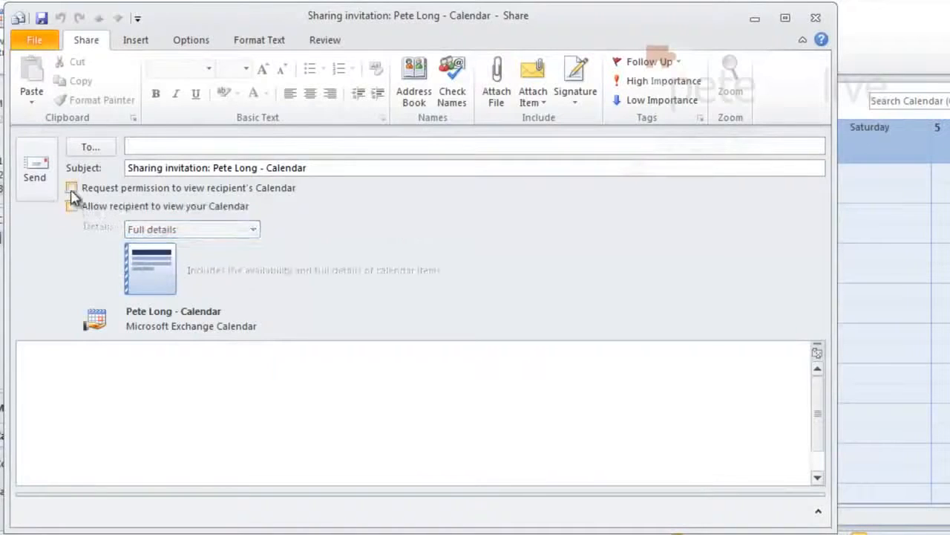
left_click(71, 188)
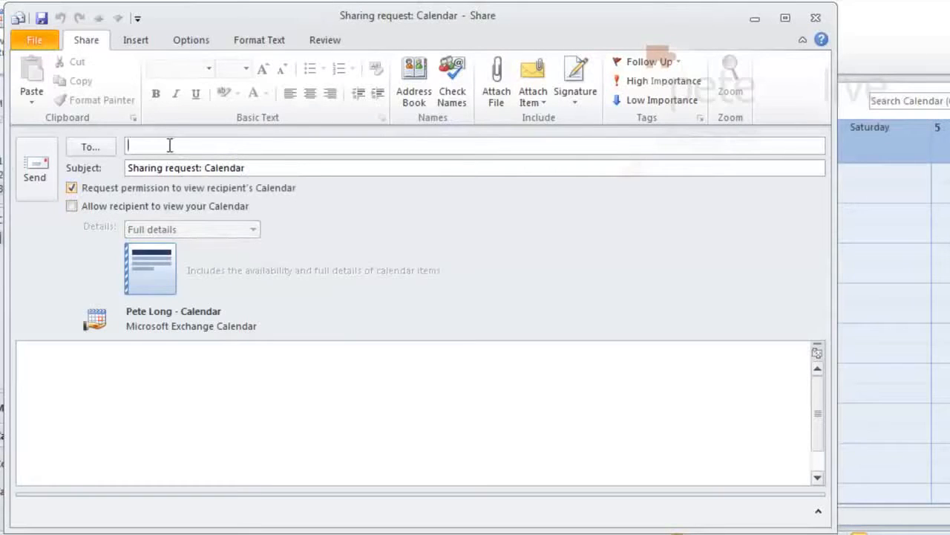
left_click(90, 147)
left_click(209, 240)
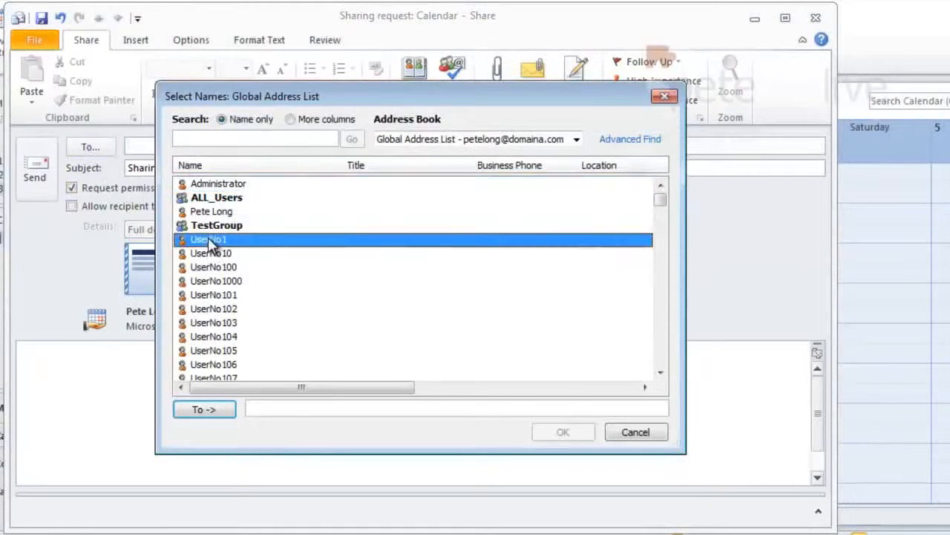
left_click(205, 410)
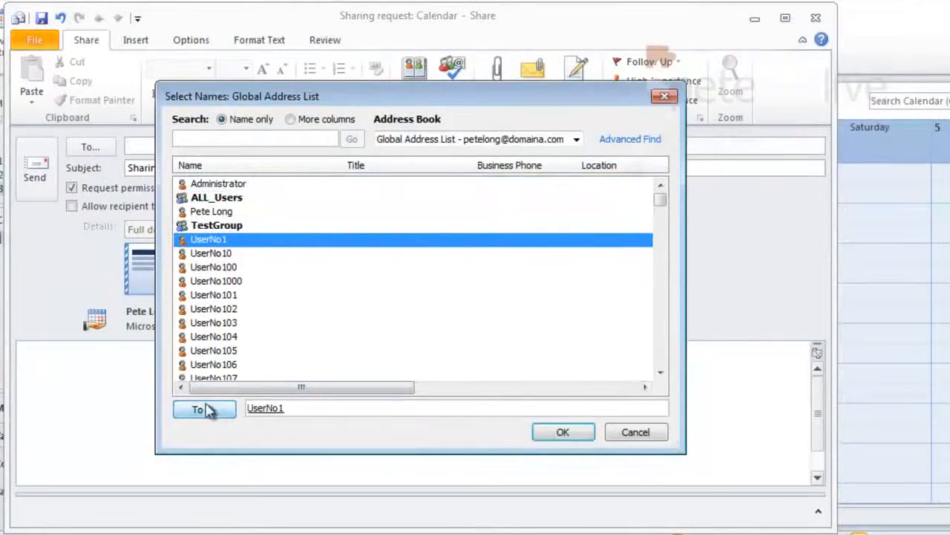
left_click(562, 432)
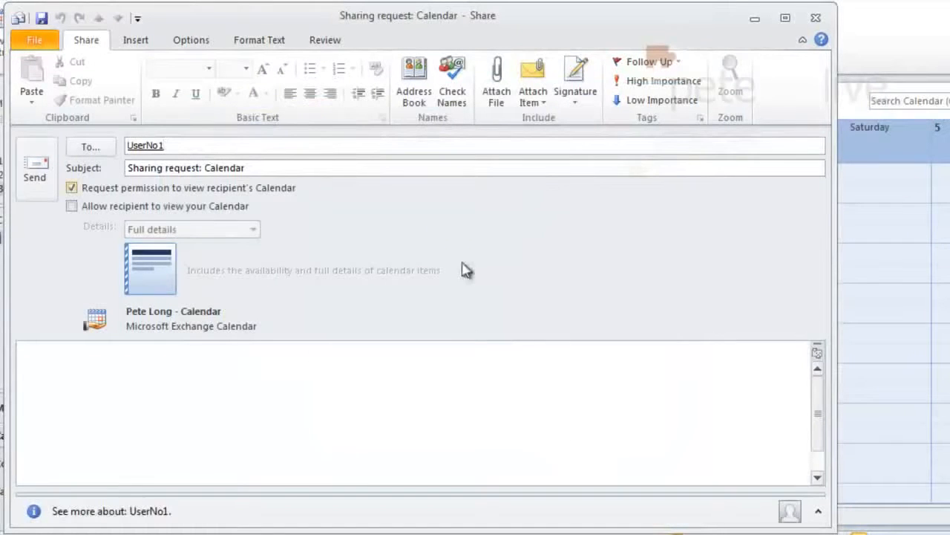
left_click(41, 170)
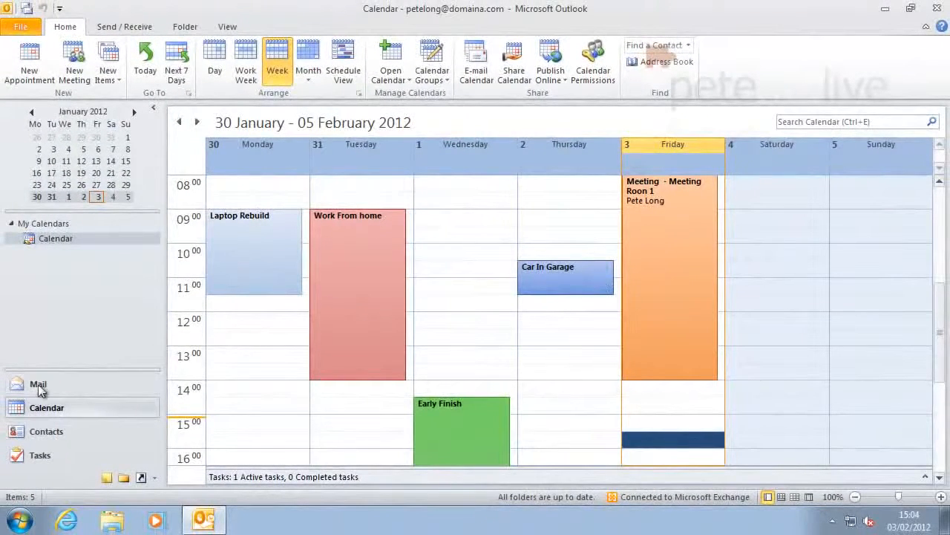
Switch the Windows session to the UserNo1 account and log on with the account password
left_click(20, 521)
left_click(259, 484)
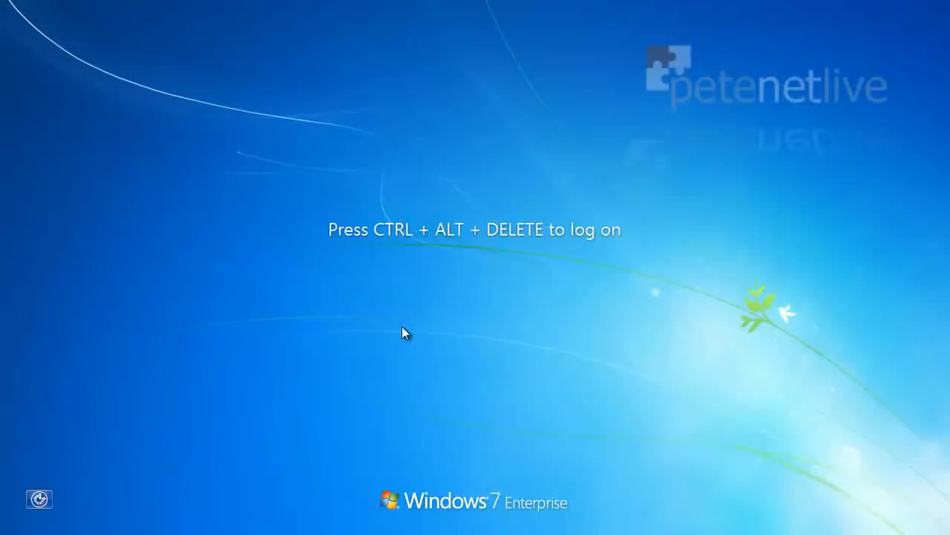
key("ctrl+alt+Delete")
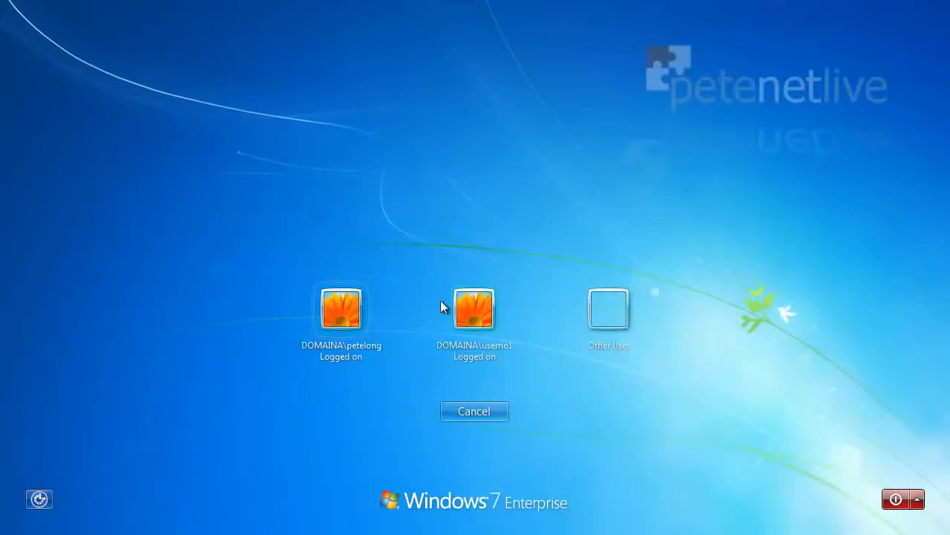
left_click(463, 301)
left_click(448, 349)
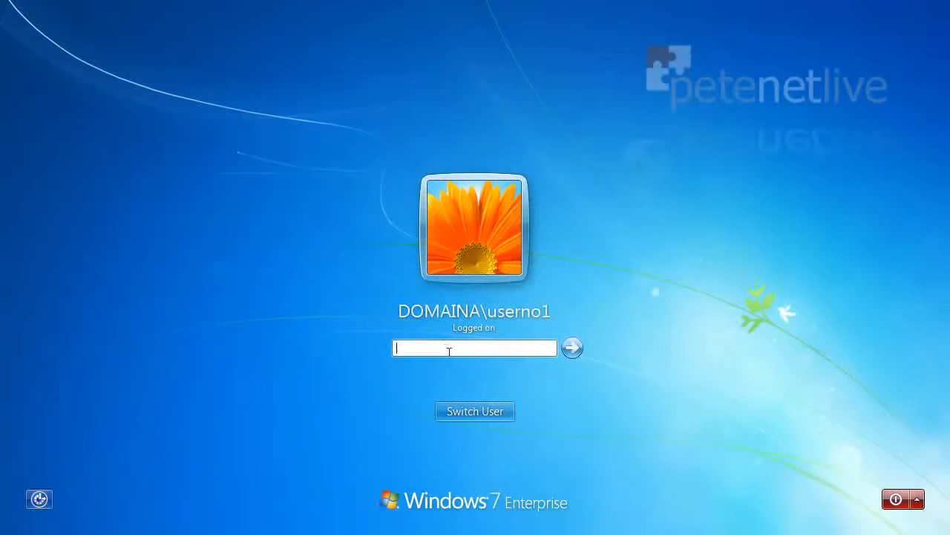
type("••••••••")
key("Return")
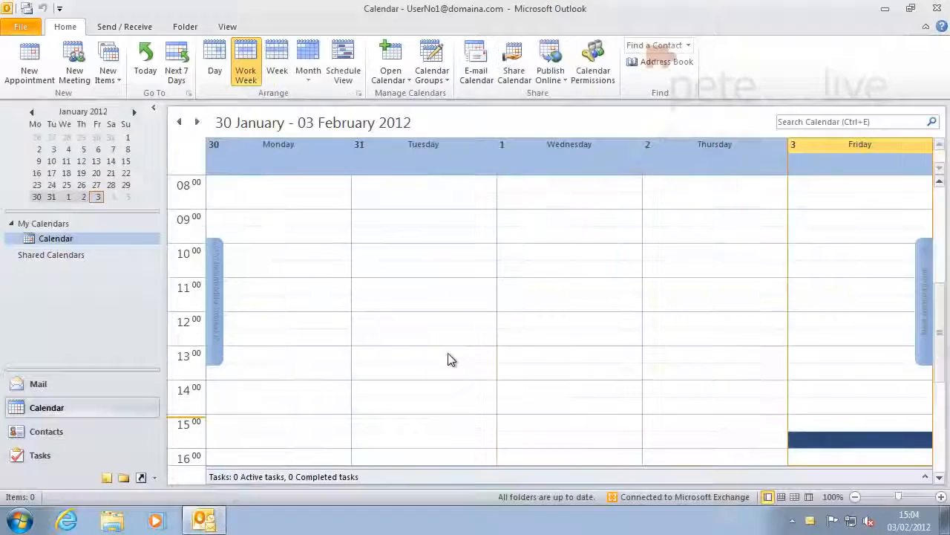
Allow the calendar sharing request in UserNo1's inbox and send the reply, confirming the Availability only permission
left_click(101, 382)
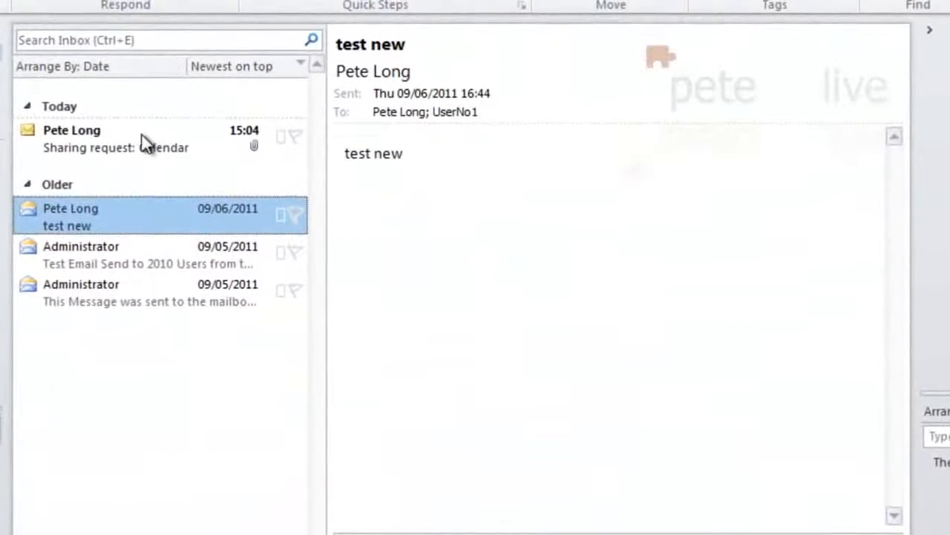
left_click(217, 193)
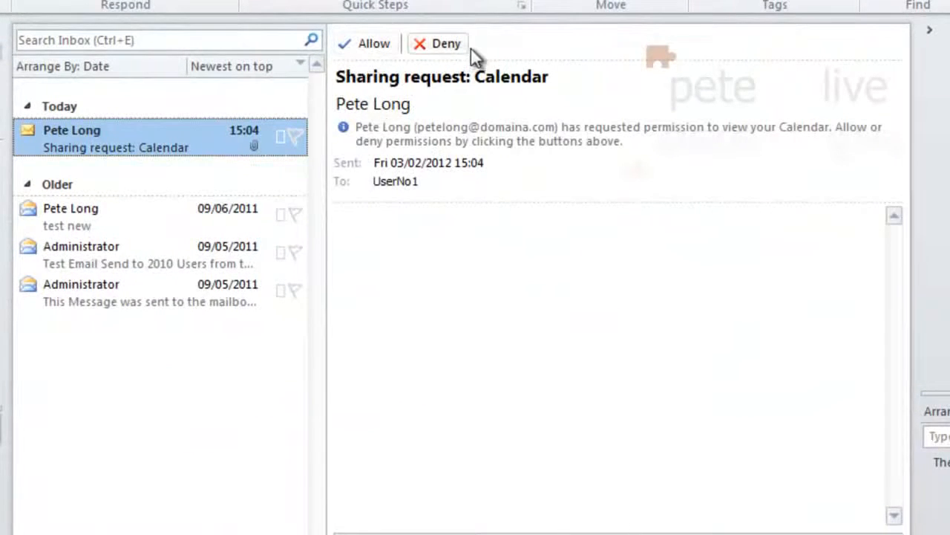
left_click(364, 48)
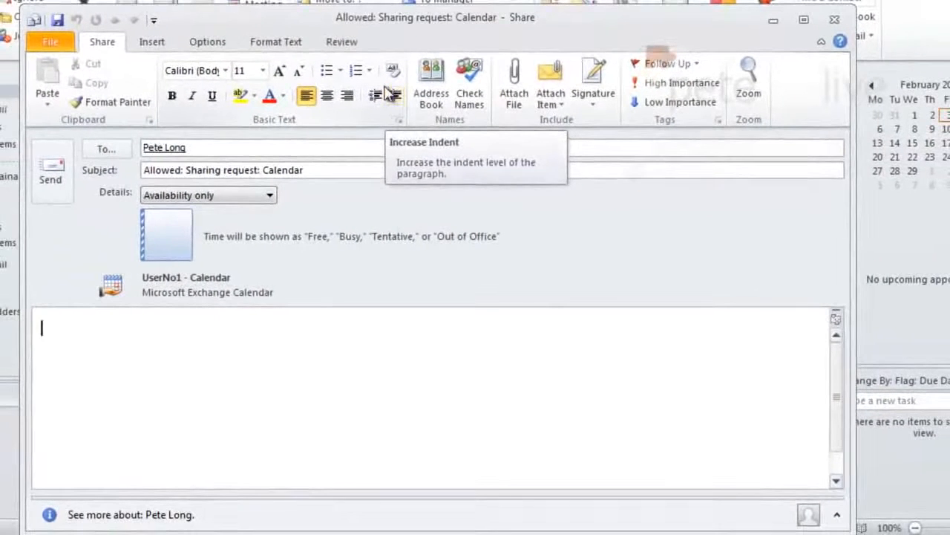
left_click(52, 175)
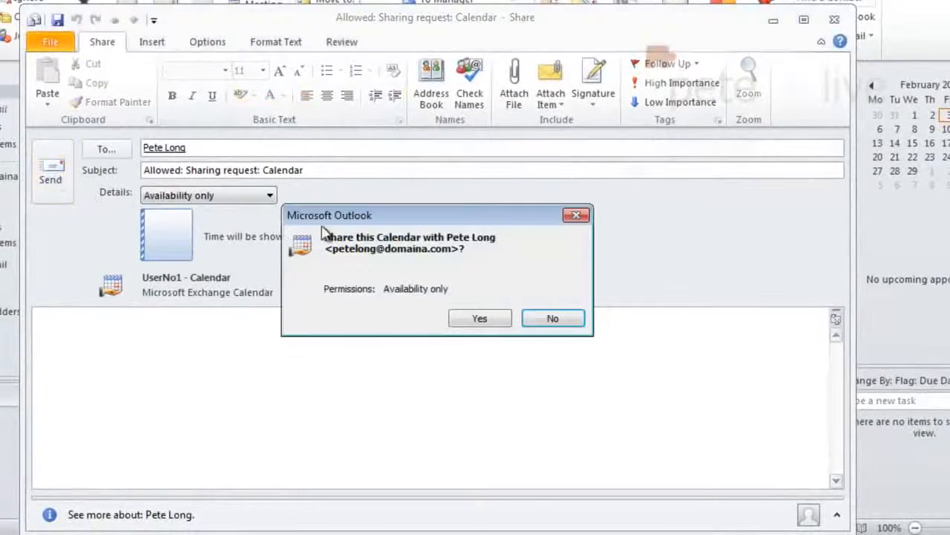
left_click(475, 317)
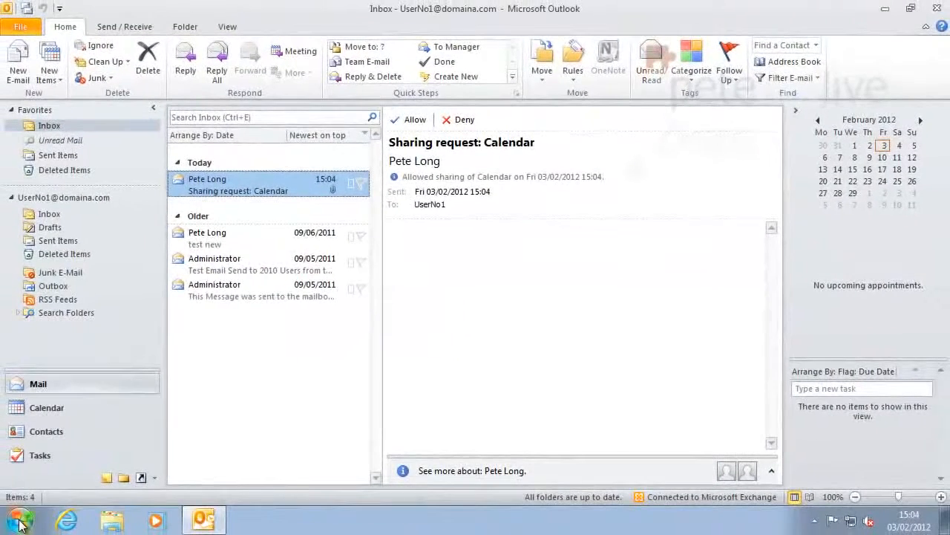
Switch the Windows session back to the calendar owner's account and enter the account password
left_click(0, 534)
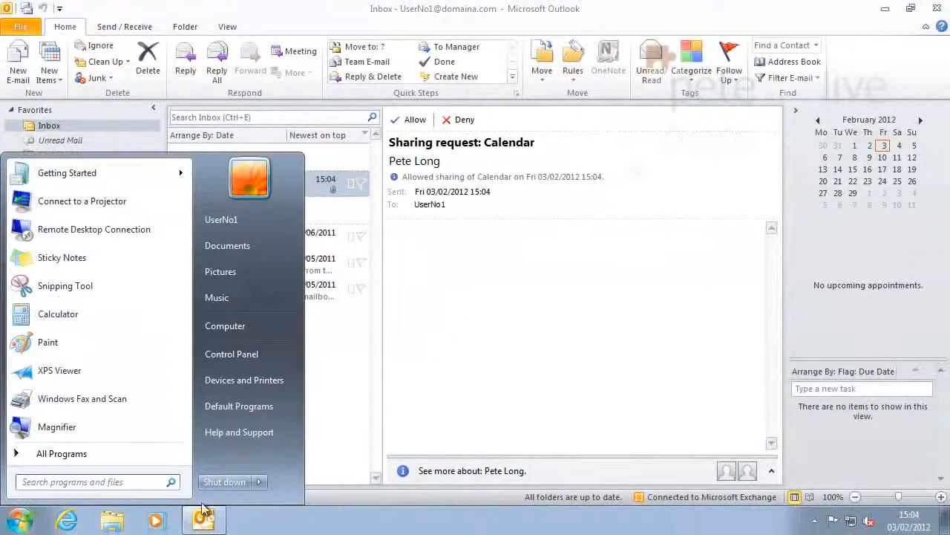
left_click(259, 482)
left_click(301, 426)
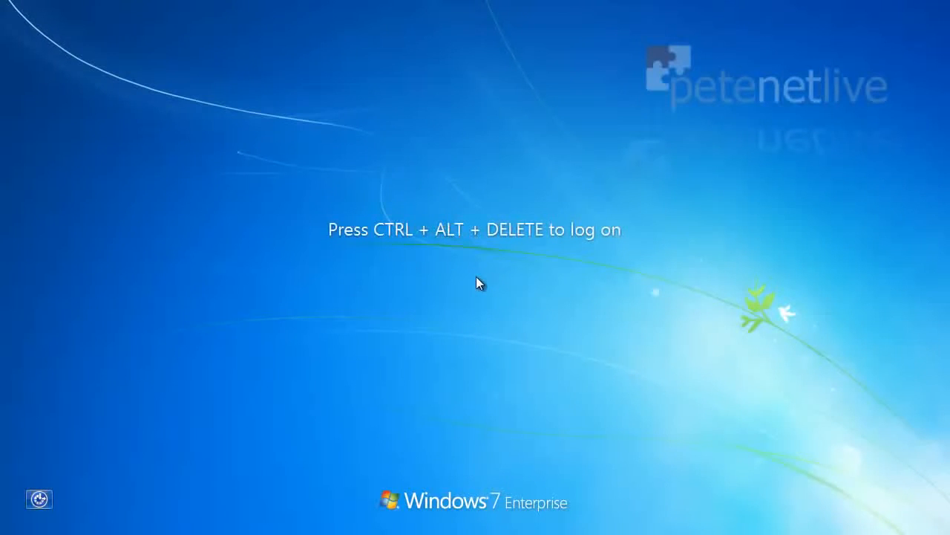
key("ctrl+alt+Delete")
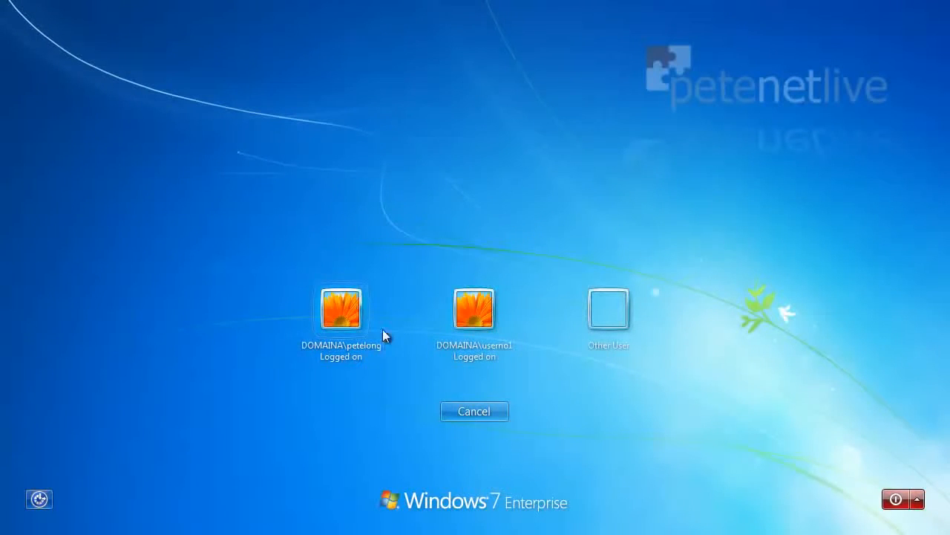
left_click(344, 305)
left_click(484, 349)
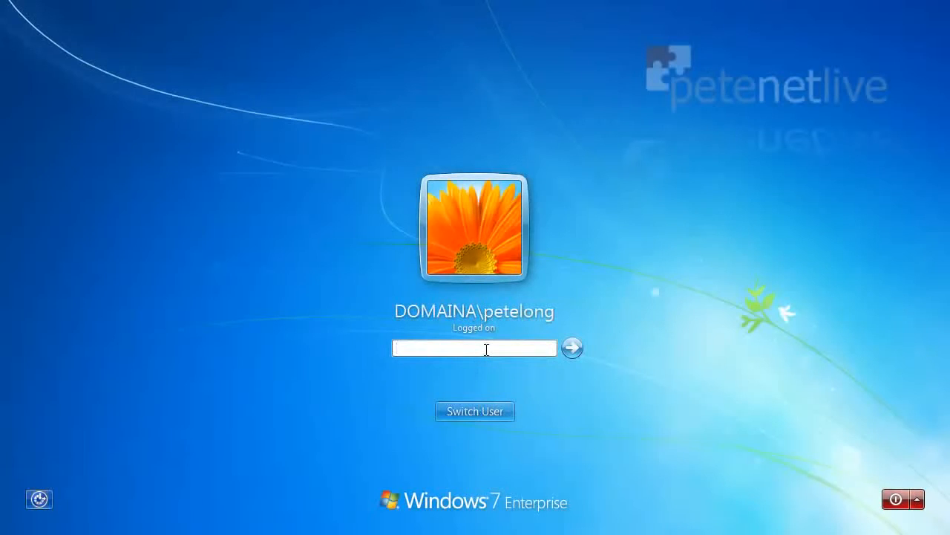
type("*******")
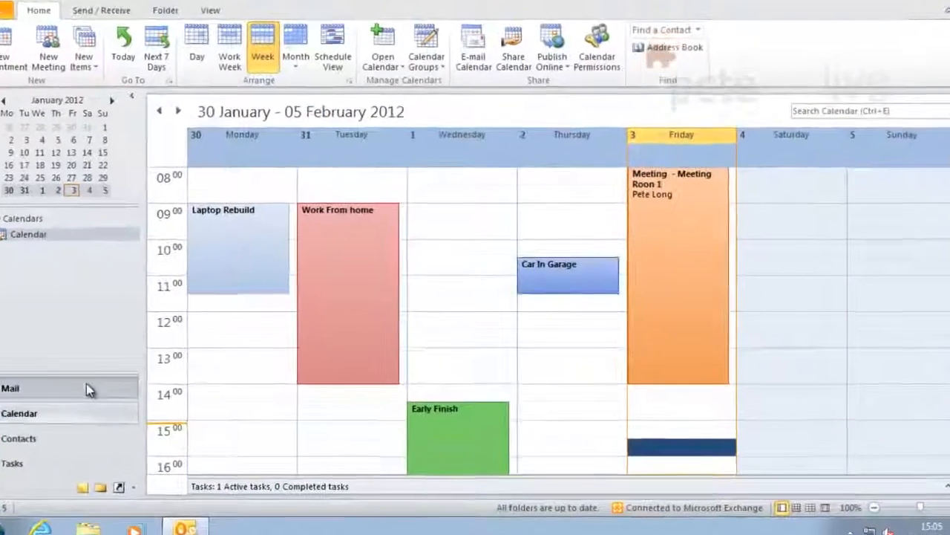
Read UserNo1's allowed reply to the calendar sharing request in the inbox and return to the calendar view
left_click(86, 383)
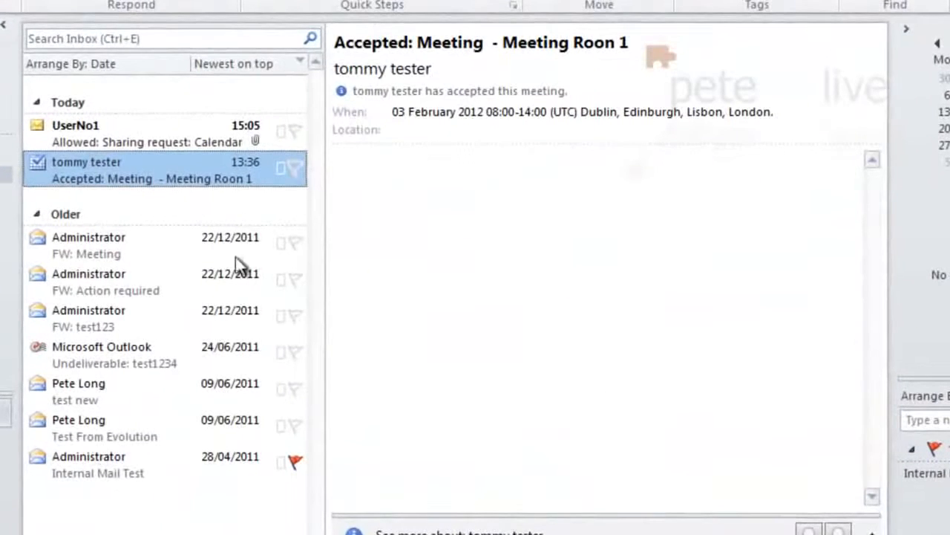
left_click(140, 134)
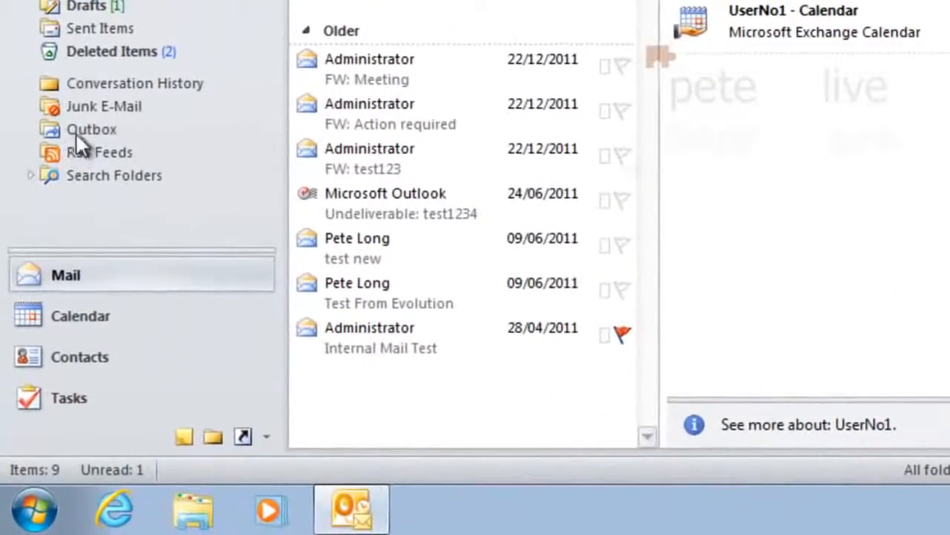
left_click(104, 319)
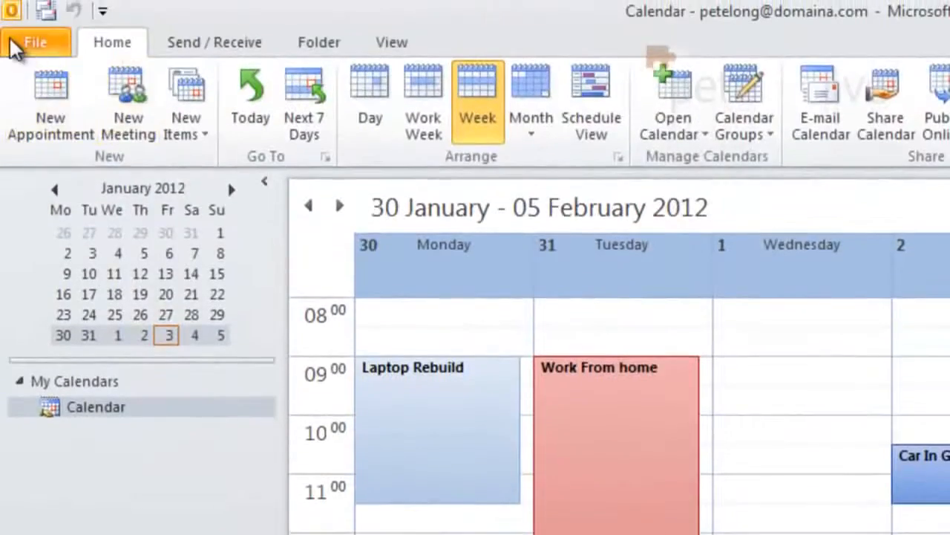
Open UserNo1's calendar as another user's folder, choosing UserNo1 from the Global Address List
left_click(37, 44)
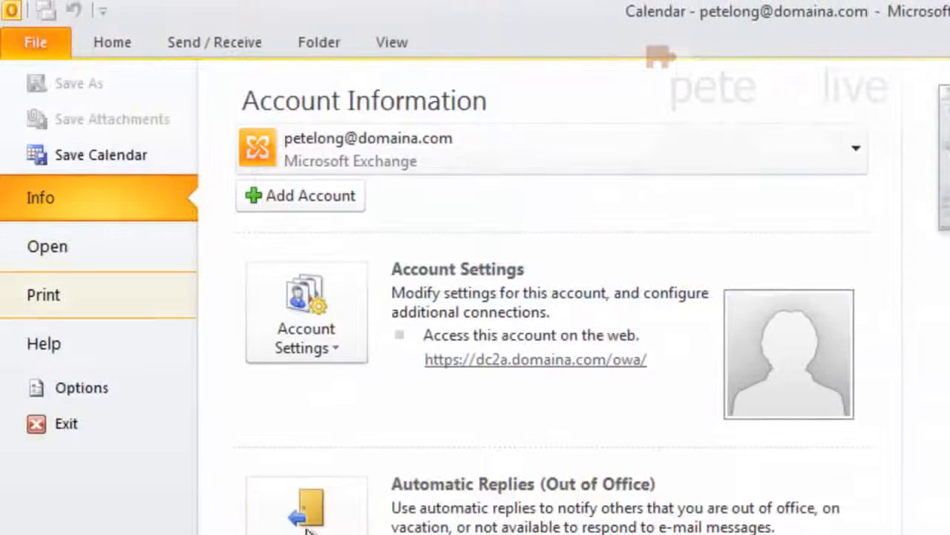
scroll(475, 297, "down", 1)
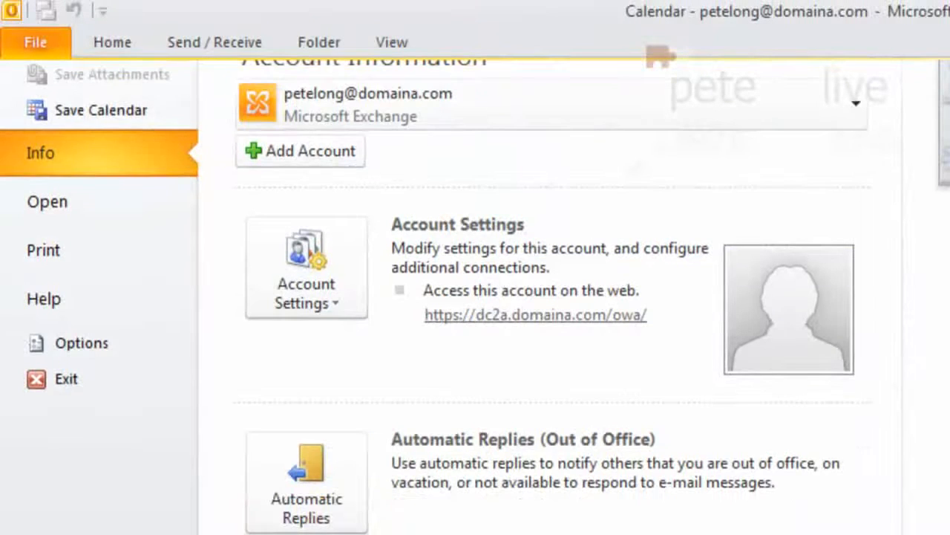
left_click(83, 202)
left_click(319, 427)
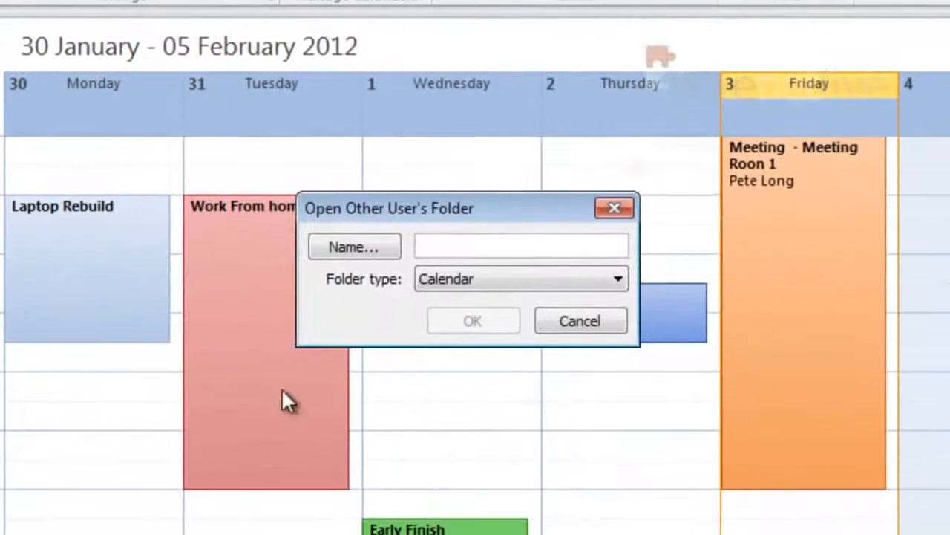
left_click(458, 247)
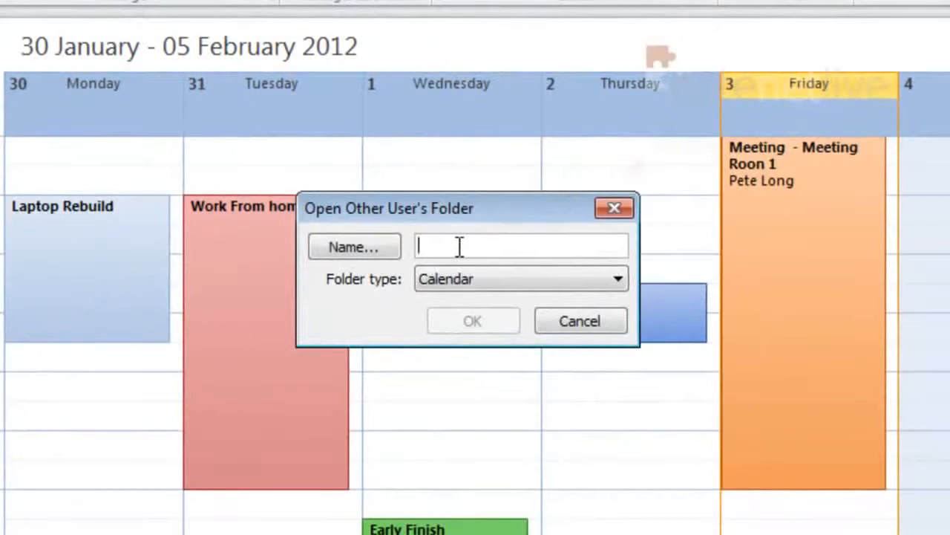
left_click(386, 249)
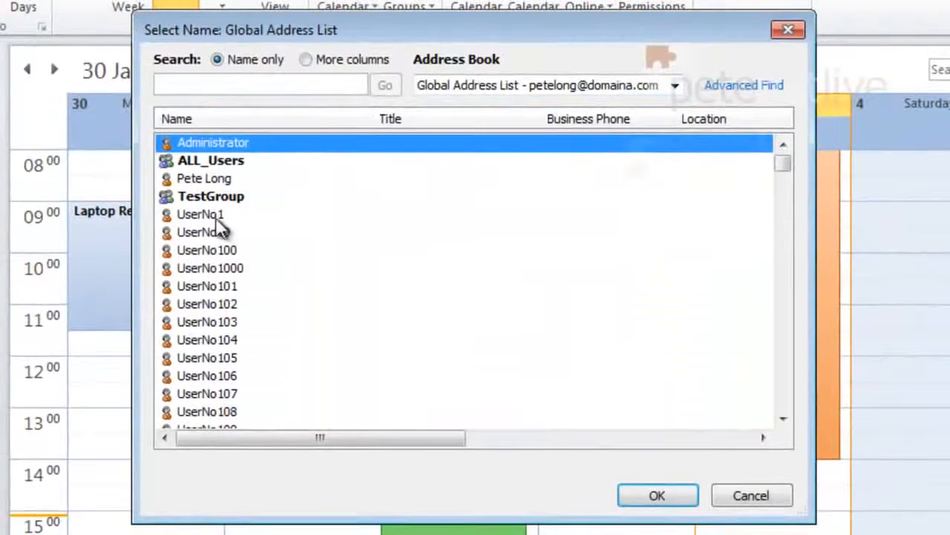
left_click(214, 215)
left_click(657, 495)
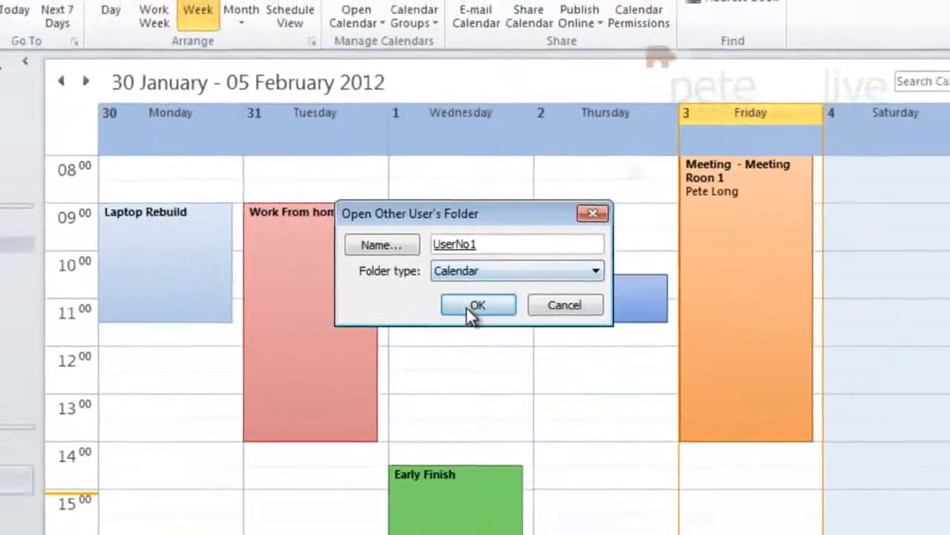
left_click(455, 313)
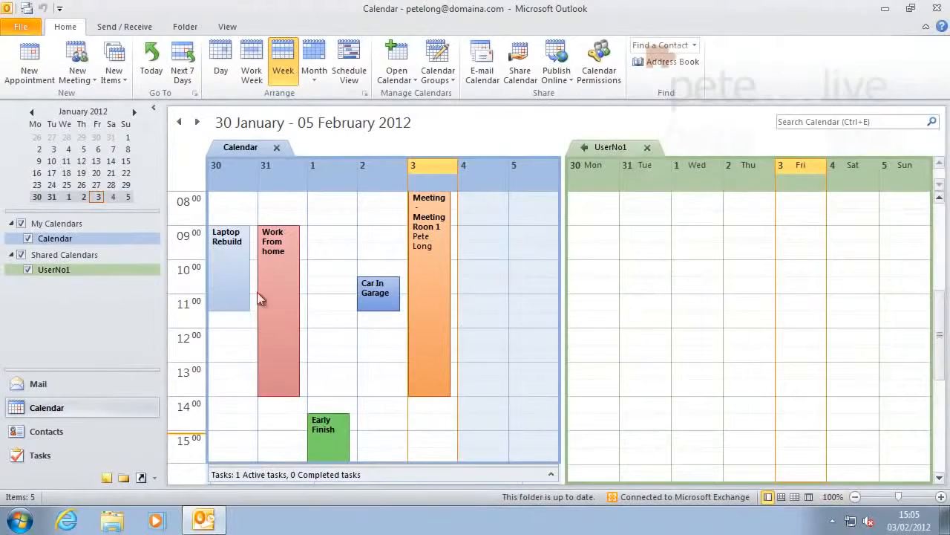
Delete UserNo1's calendar from Shared Calendars and switch to the mail view
right_click(44, 268)
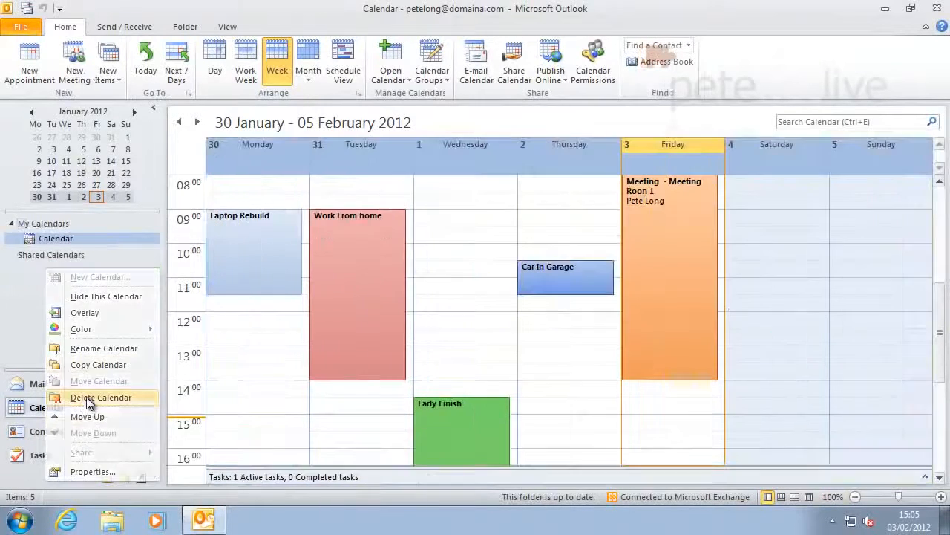
left_click(86, 397)
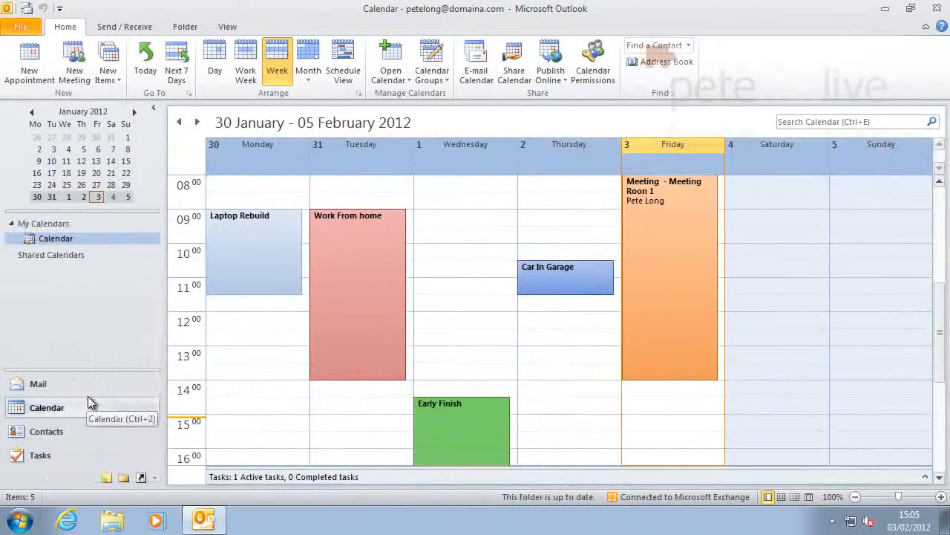
left_click(59, 383)
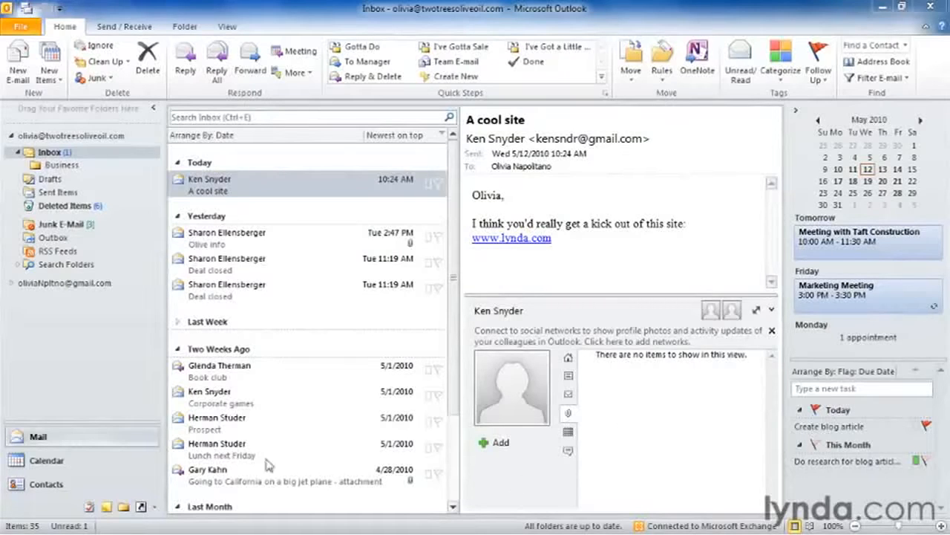
Open the calendar view and compare Calendar and Personal side by side and separately, finishing with only Calendar displayed
left_click(46, 461)
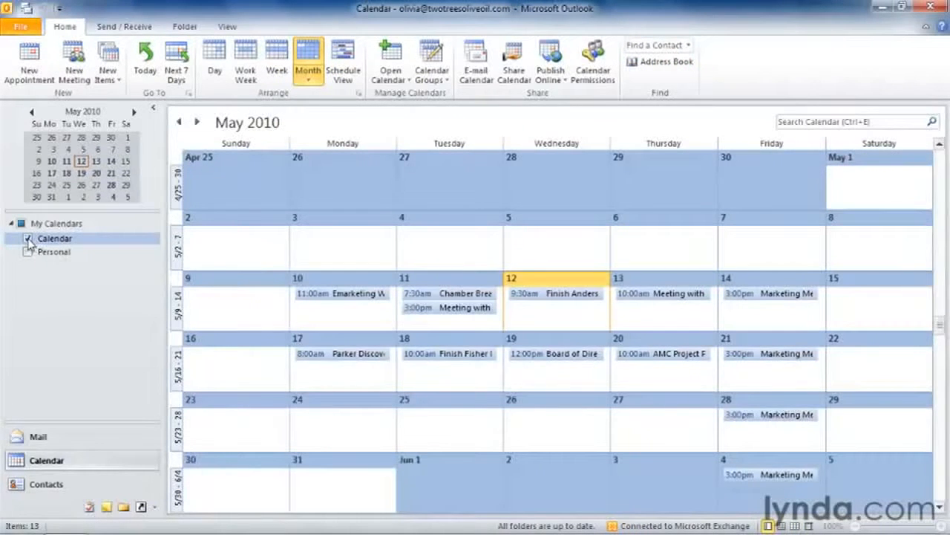
left_click(28, 251)
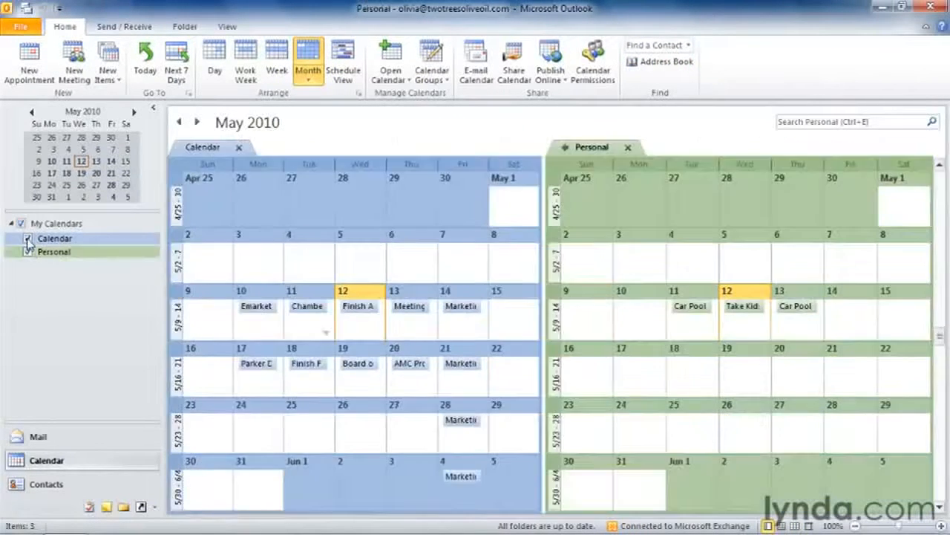
left_click(28, 239)
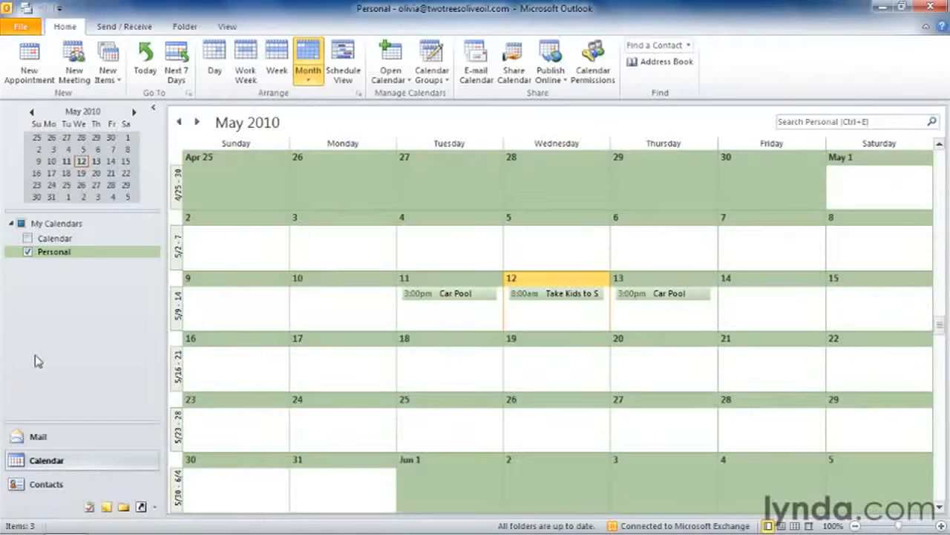
left_click(59, 239)
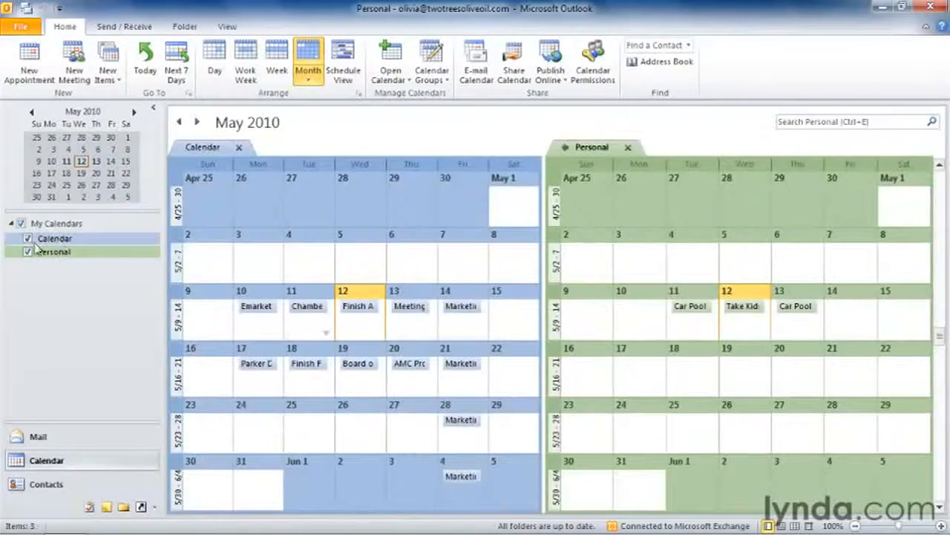
left_click(29, 250)
Create a new calendar named Appointments under My Calendars
right_click(53, 239)
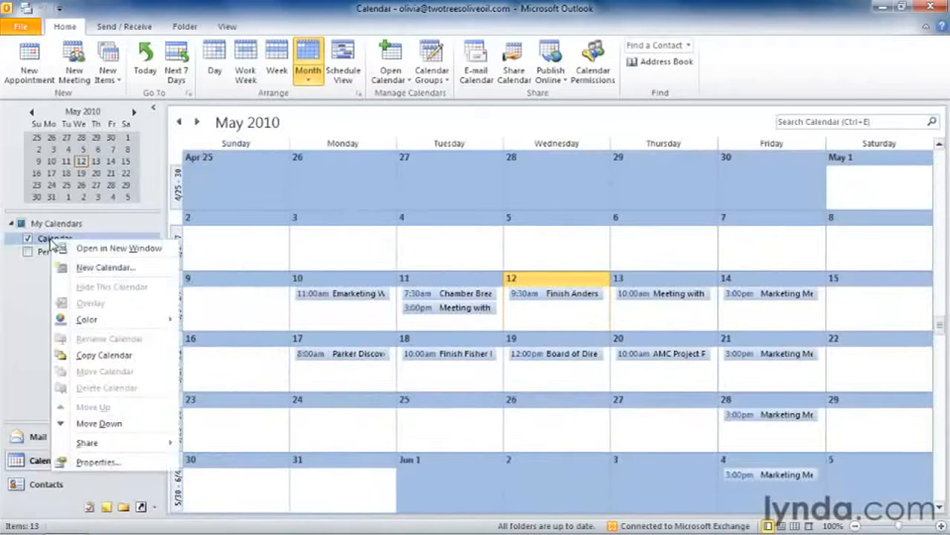
left_click(106, 269)
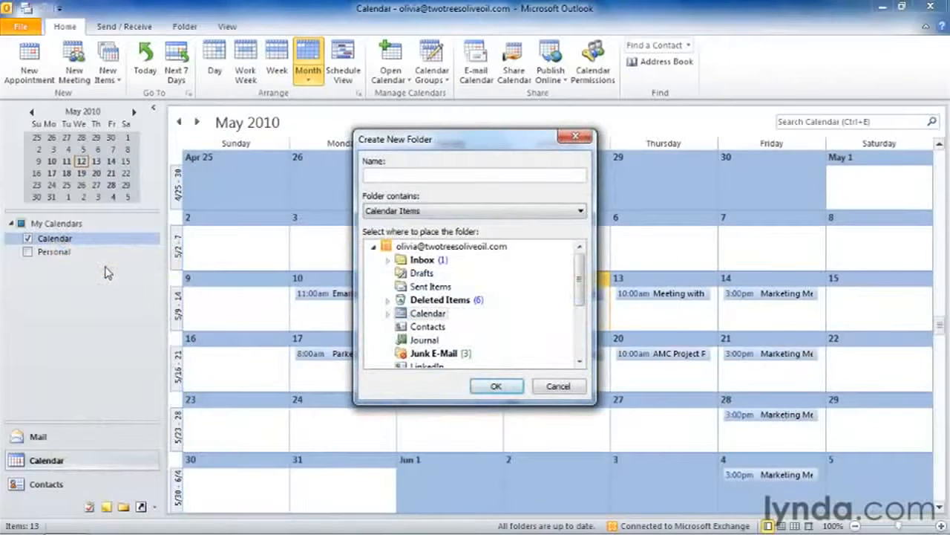
type("Appointments")
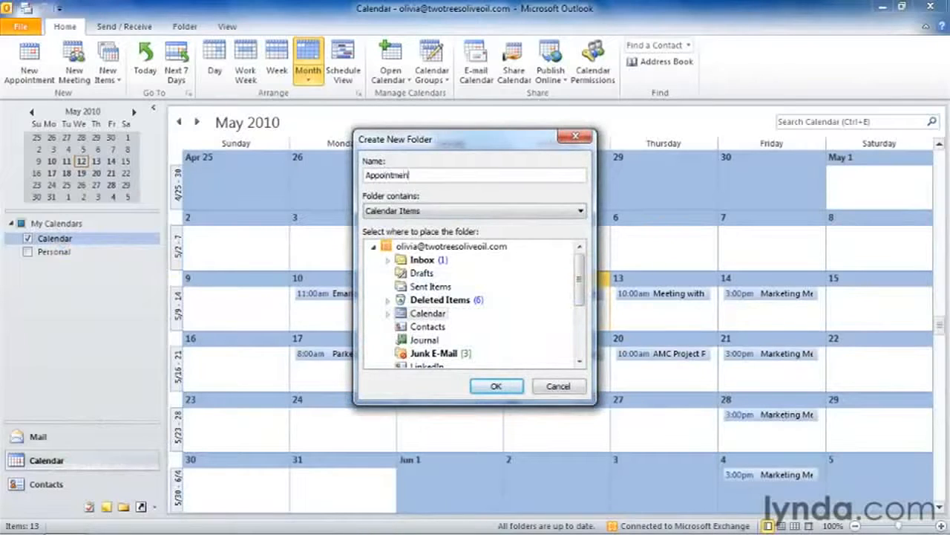
left_click(492, 387)
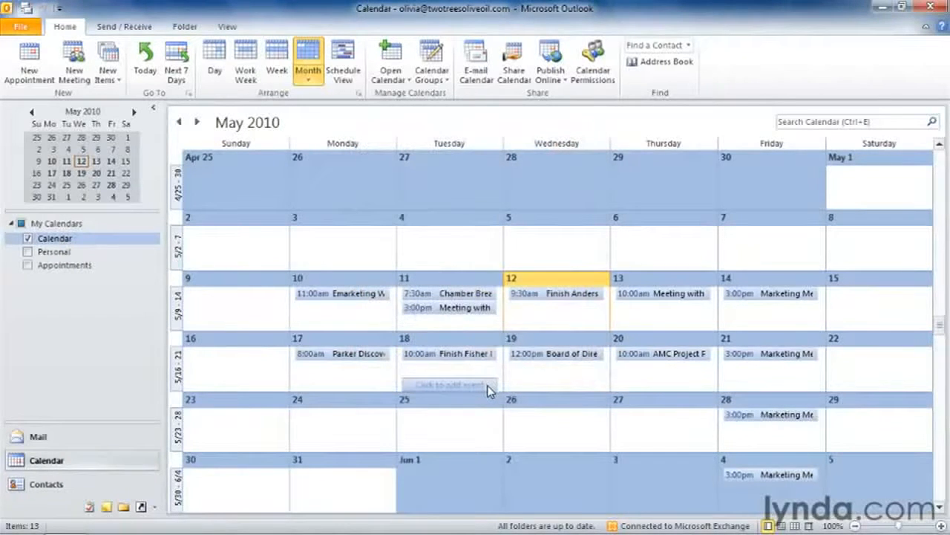
Create another new calendar named Office Meetings under My Calendars
right_click(95, 243)
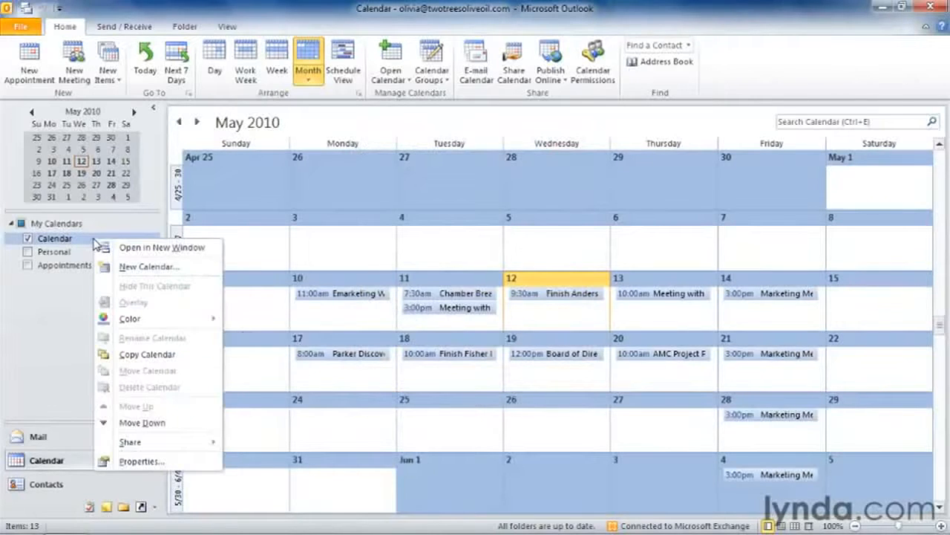
left_click(143, 269)
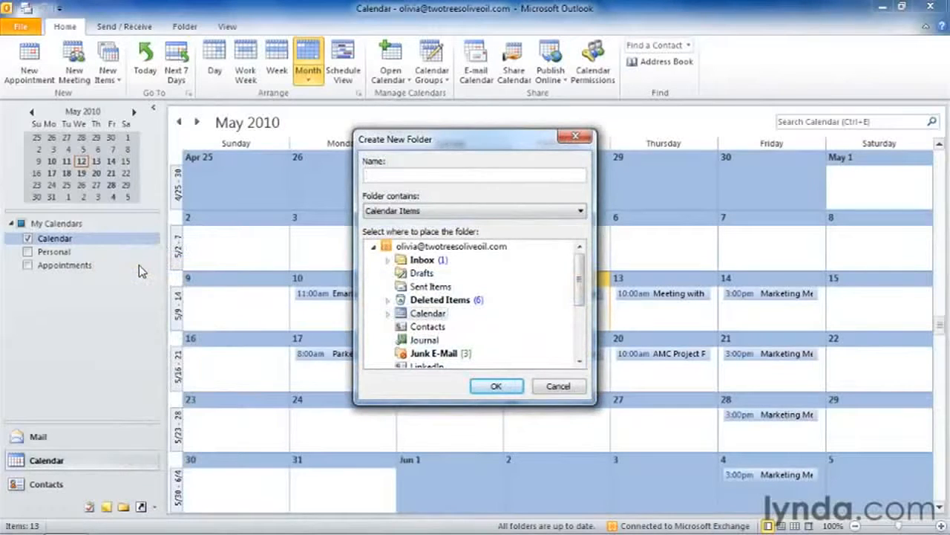
type("Office Meetings")
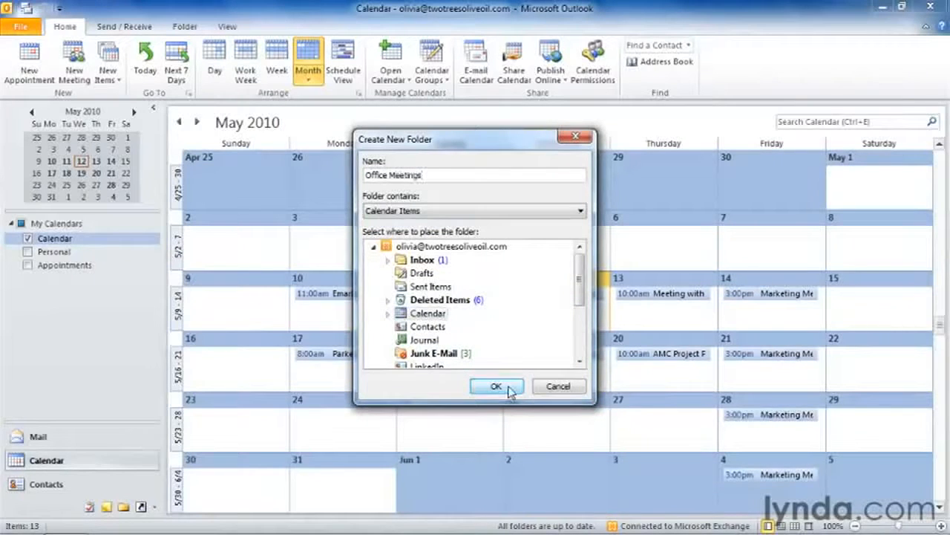
left_click(510, 389)
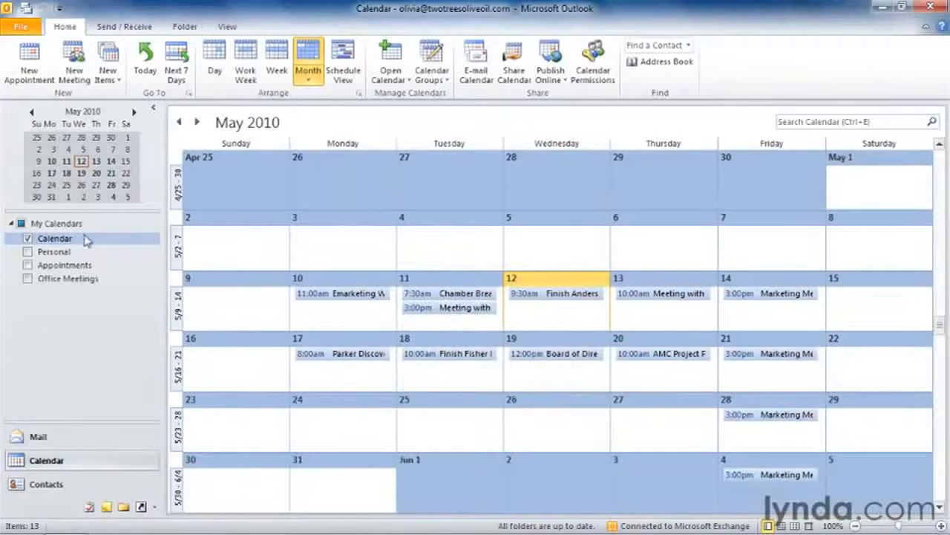
Create a third new calendar named Office Holidays under My Calendars
right_click(61, 241)
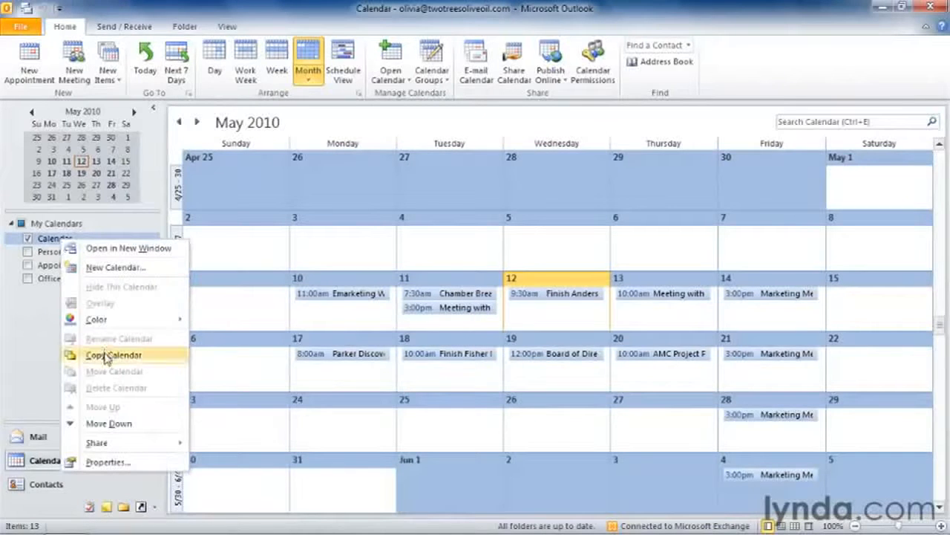
left_click(111, 269)
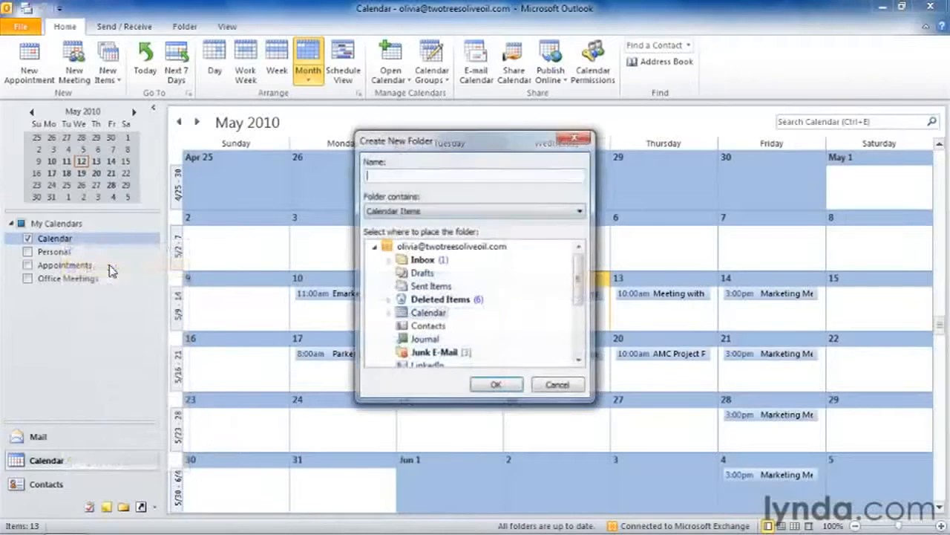
type("Of")
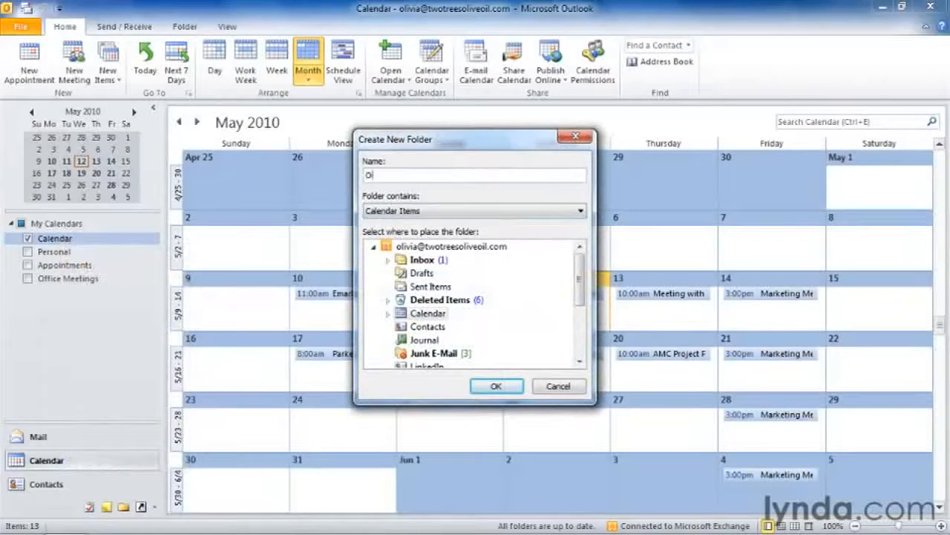
type("fice Holidays")
left_click(496, 387)
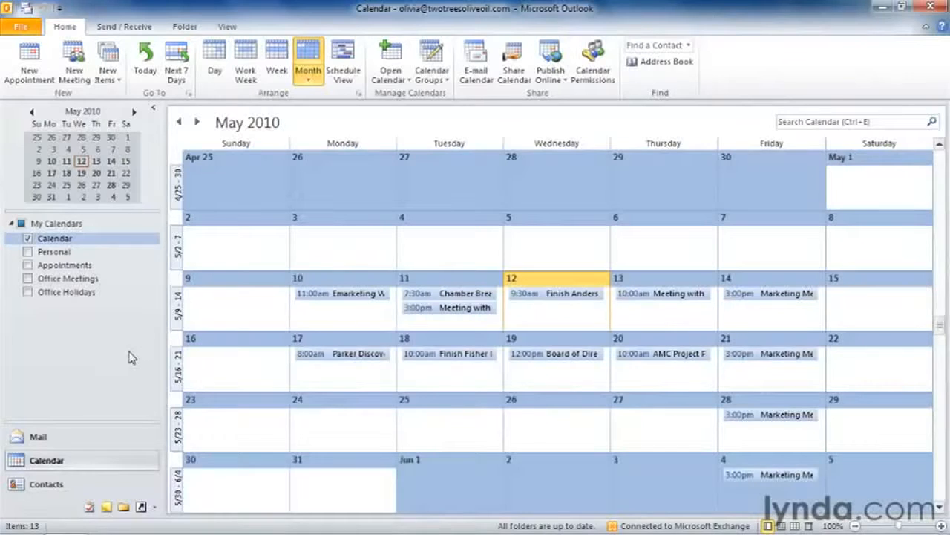
Create a new calendar group named Business below My Calendars
right_click(69, 229)
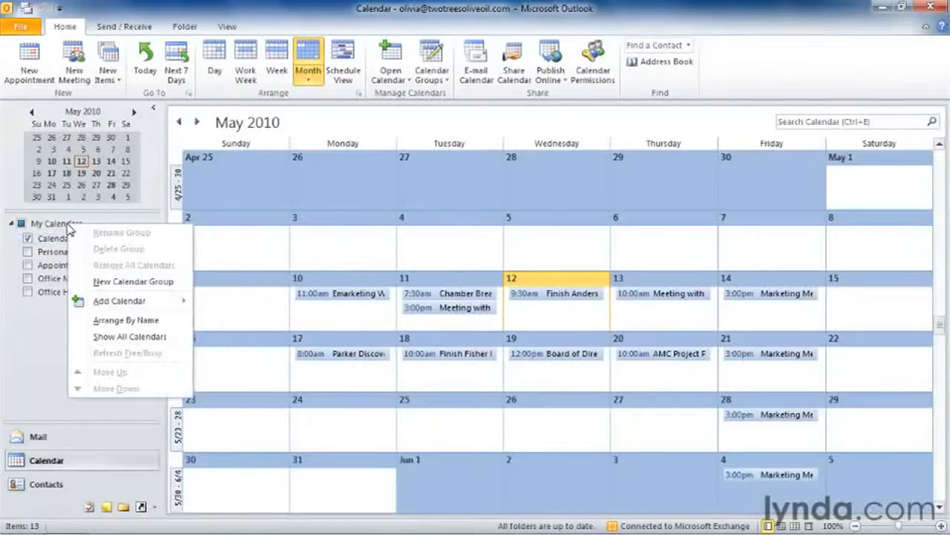
left_click(117, 283)
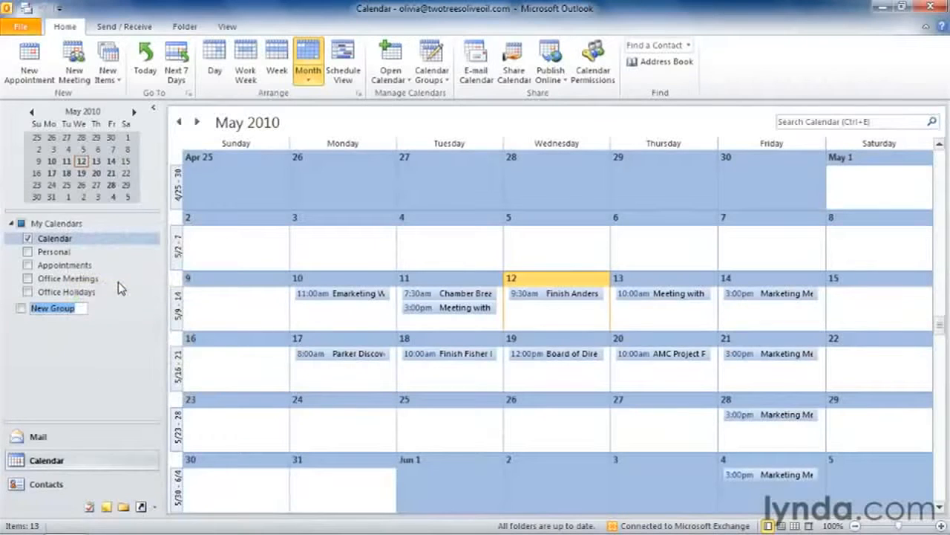
type("Business")
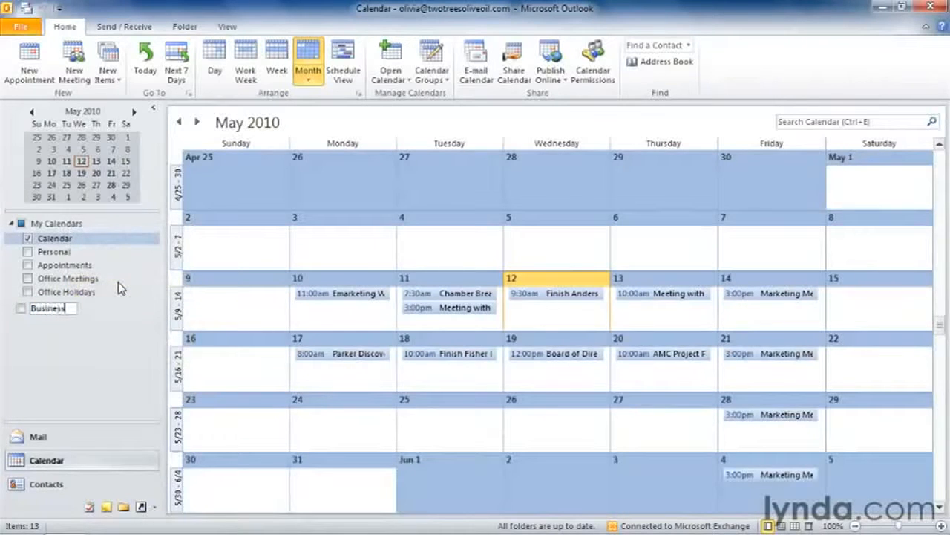
key("Return")
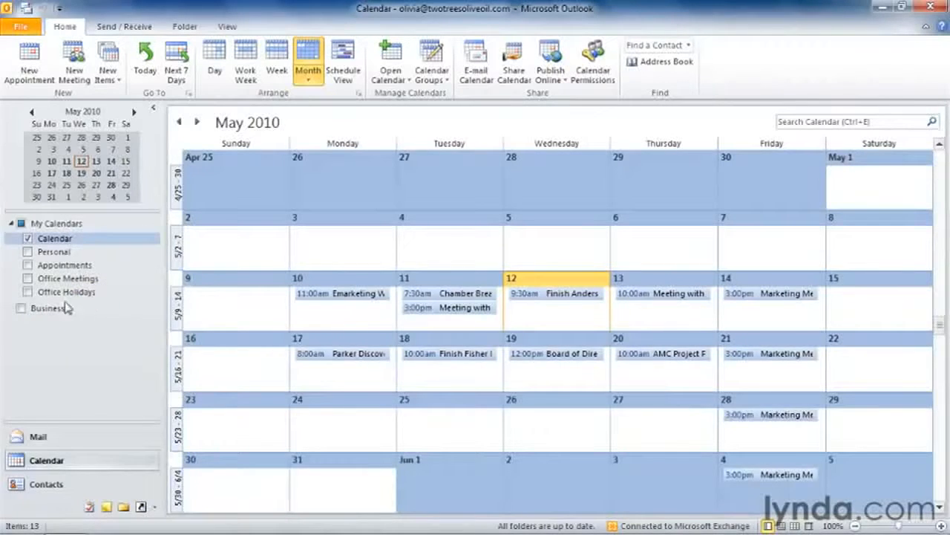
Move Office Holidays, Office Meetings and Appointments into the Business group and display all the group's calendars
mouse_move(65, 294)
left_mouse_down()
mouse_move(62, 310)
mouse_move(72, 277)
mouse_move(70, 297)
left_mouse_up()
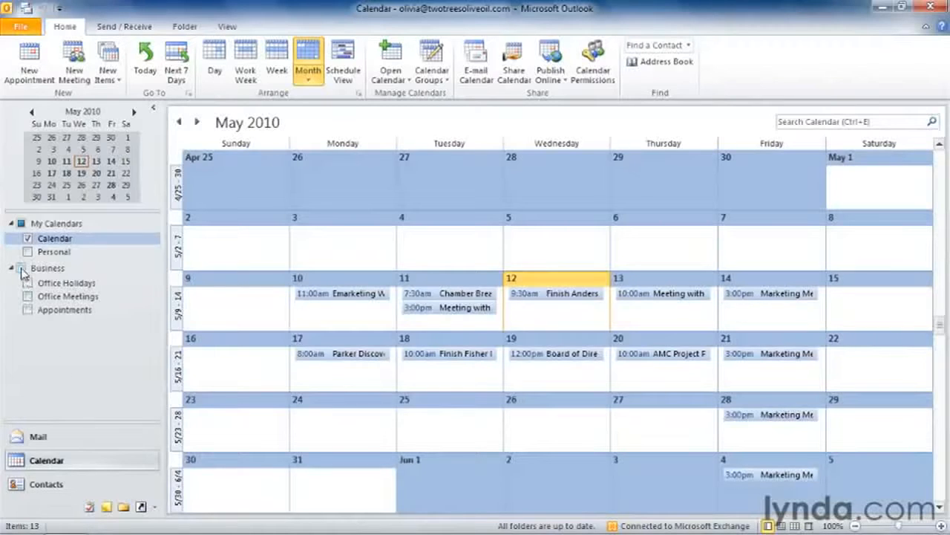
left_click(22, 268)
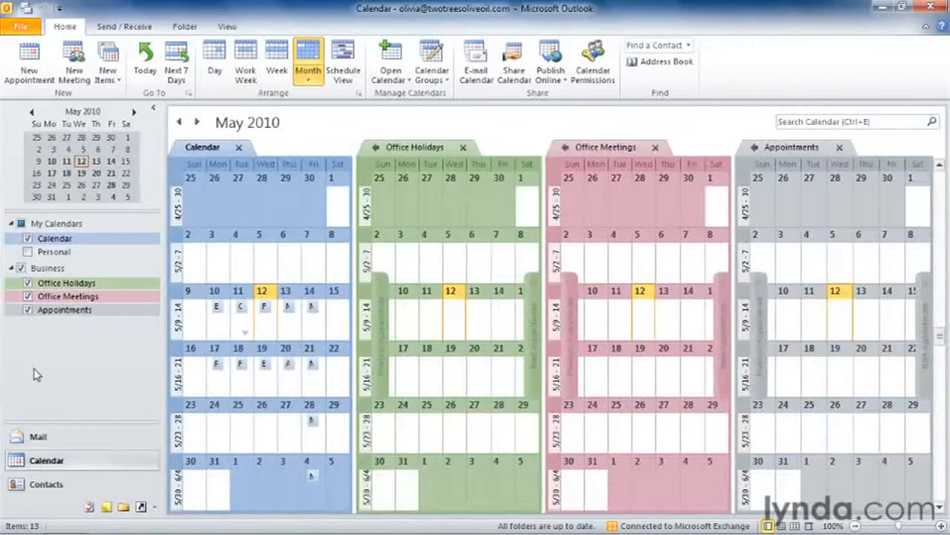
Hide the Business group's calendars and display the Personal calendar beside the main Calendar
left_click(27, 253)
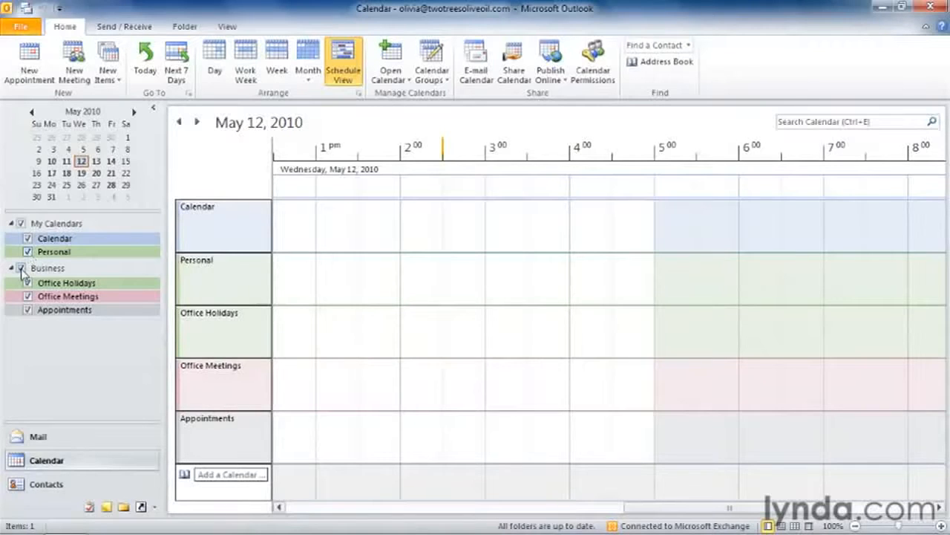
left_click(20, 268)
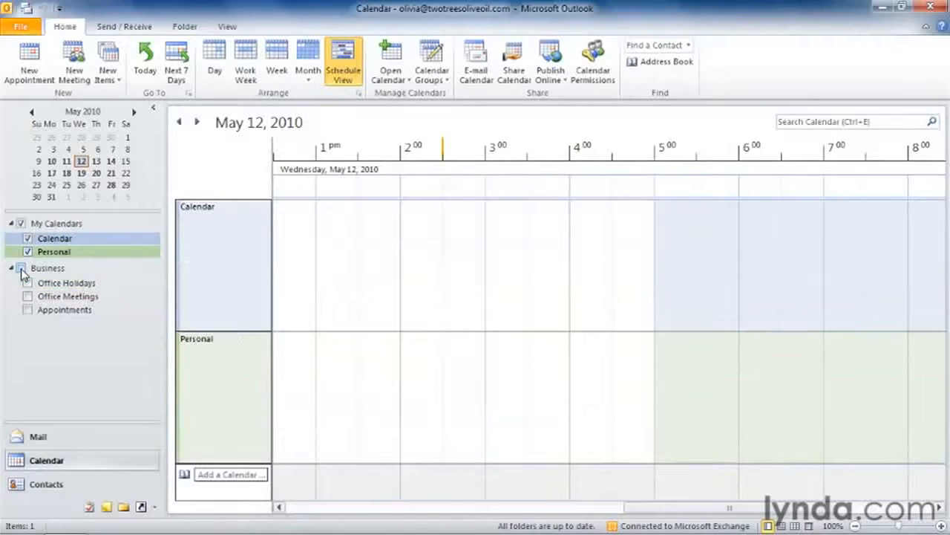
left_click(65, 253)
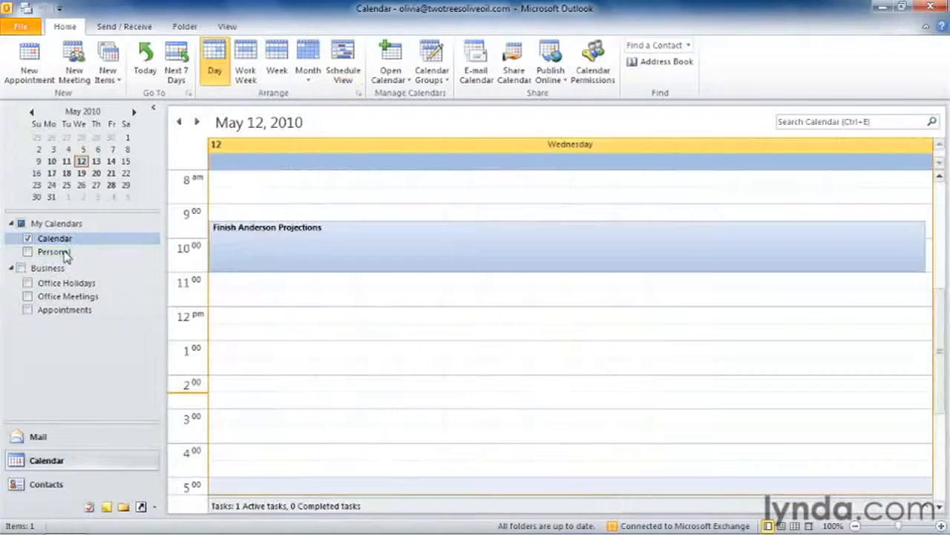
left_click(65, 253)
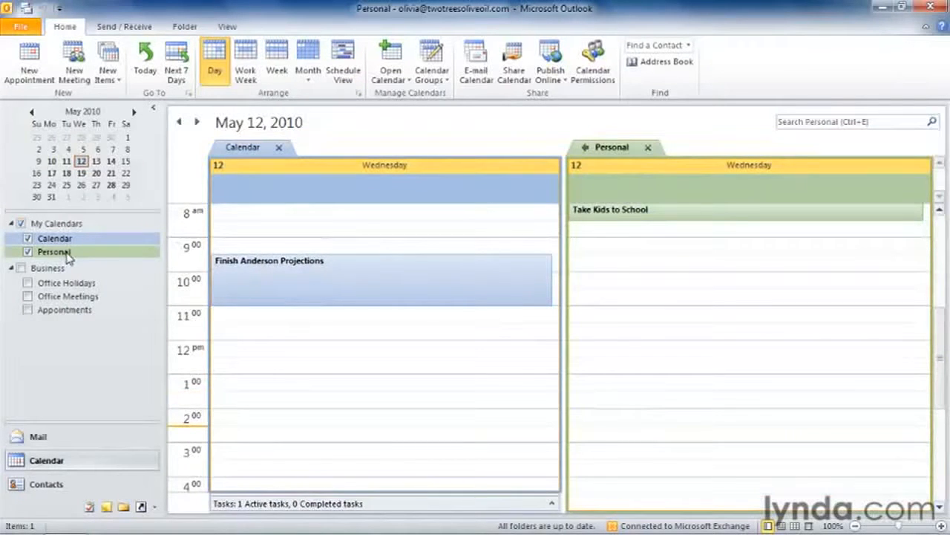
Change the Personal calendar's color to yellow
right_click(69, 256)
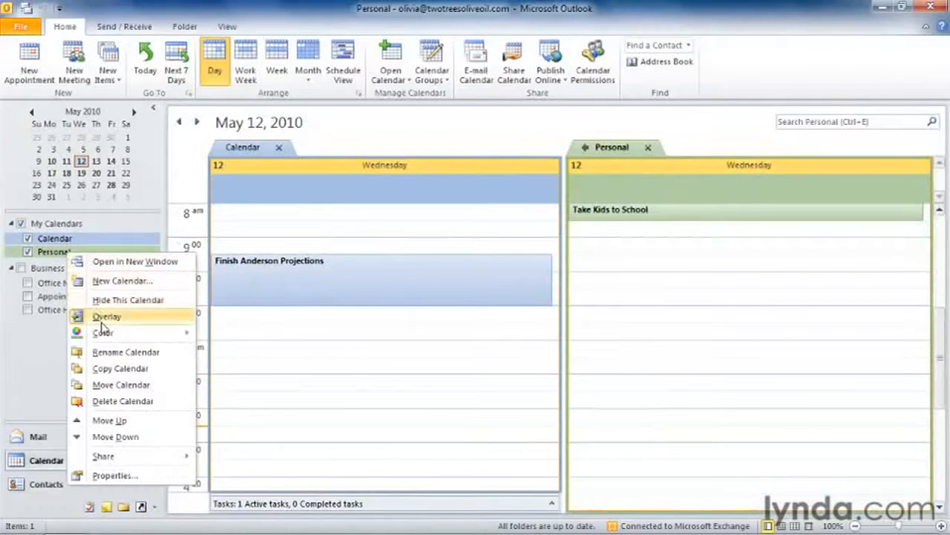
mouse_move(103, 332)
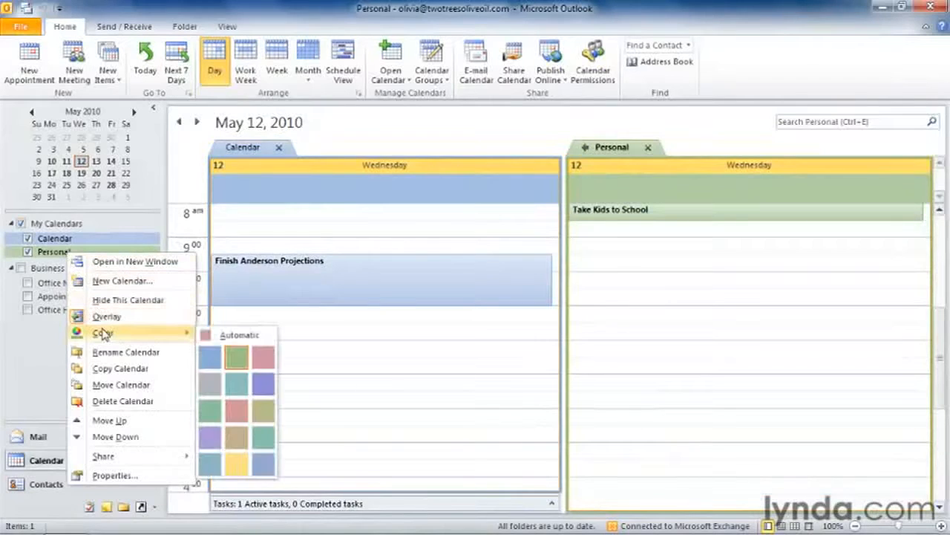
left_click(244, 461)
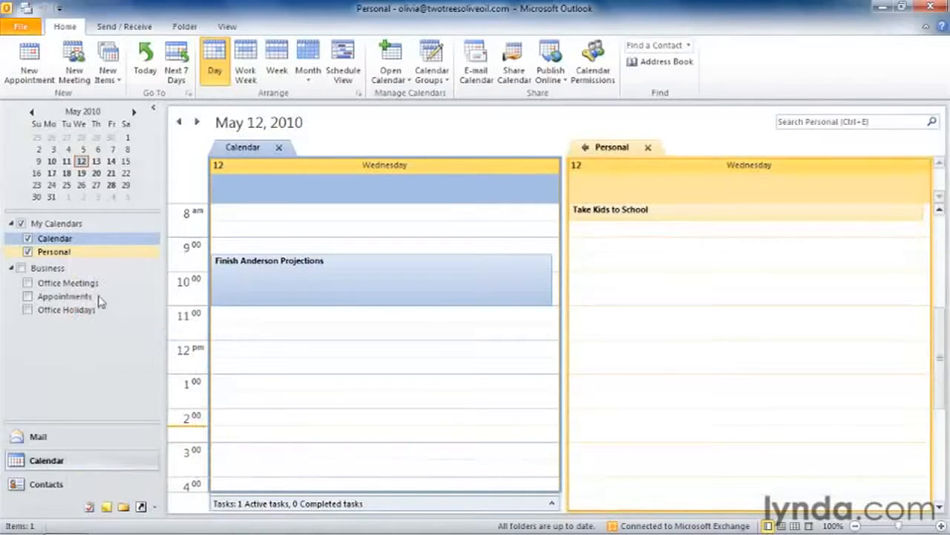
Rename the Personal calendar to Fun Stuff and display it beside the main Calendar
right_click(59, 256)
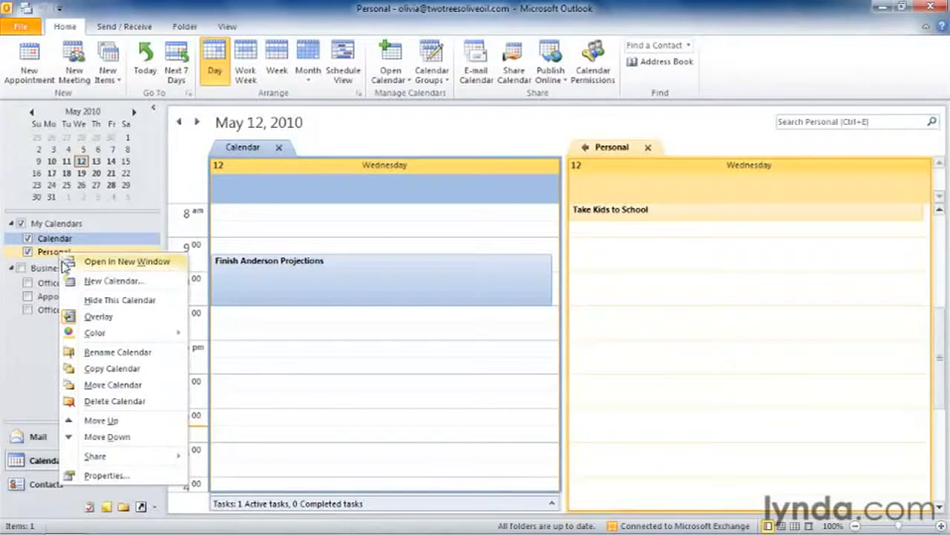
left_click(100, 353)
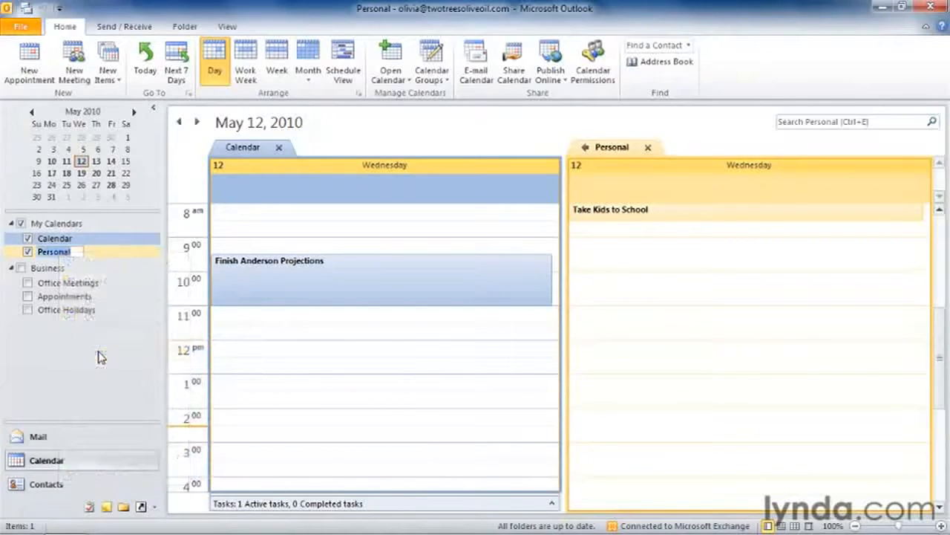
type("F")
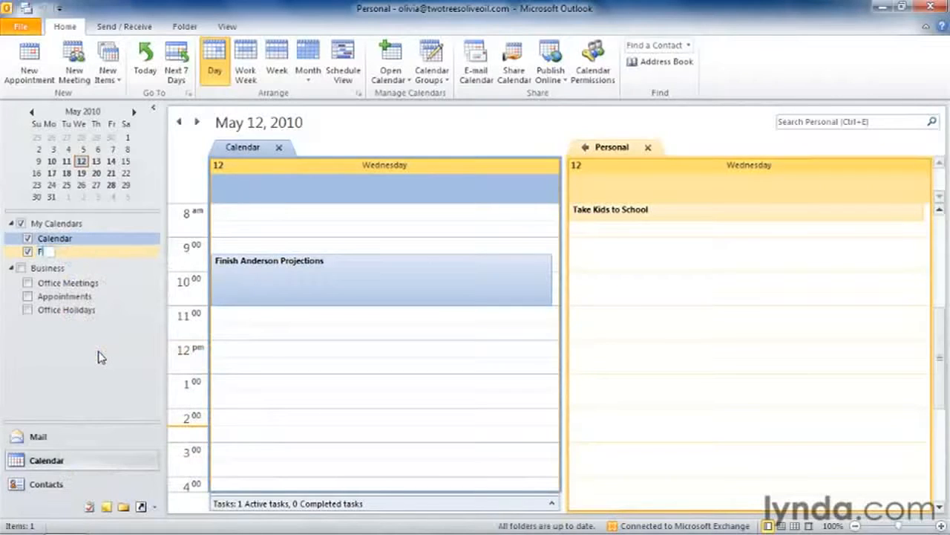
type("un Stuff")
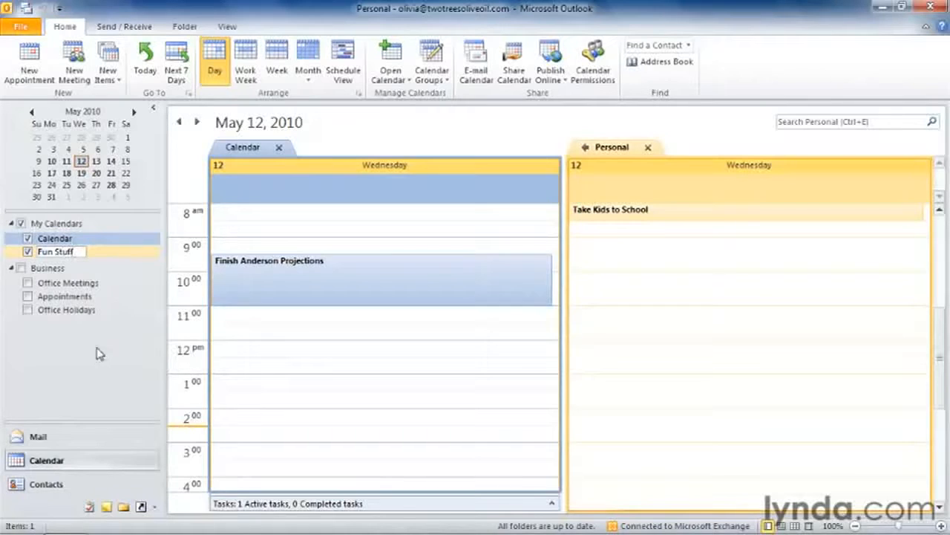
left_click(105, 254)
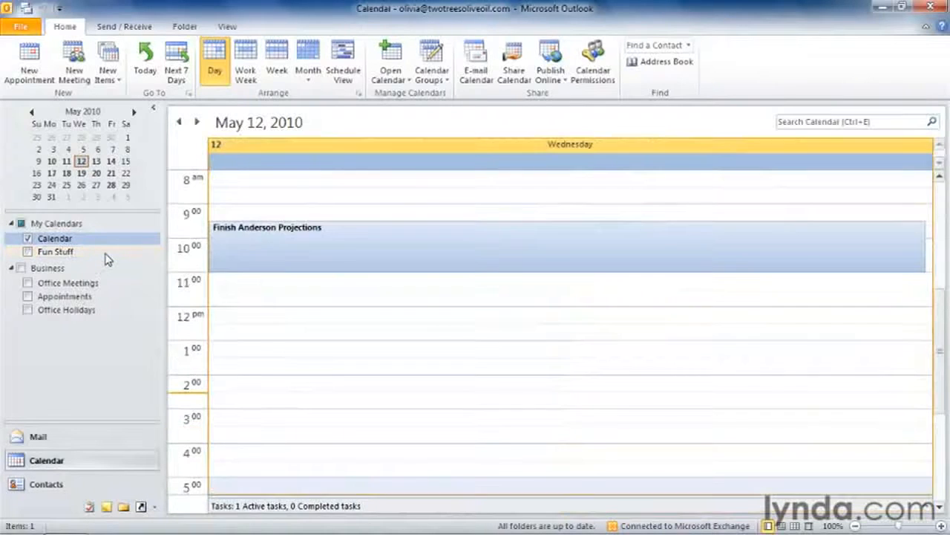
left_click(27, 251)
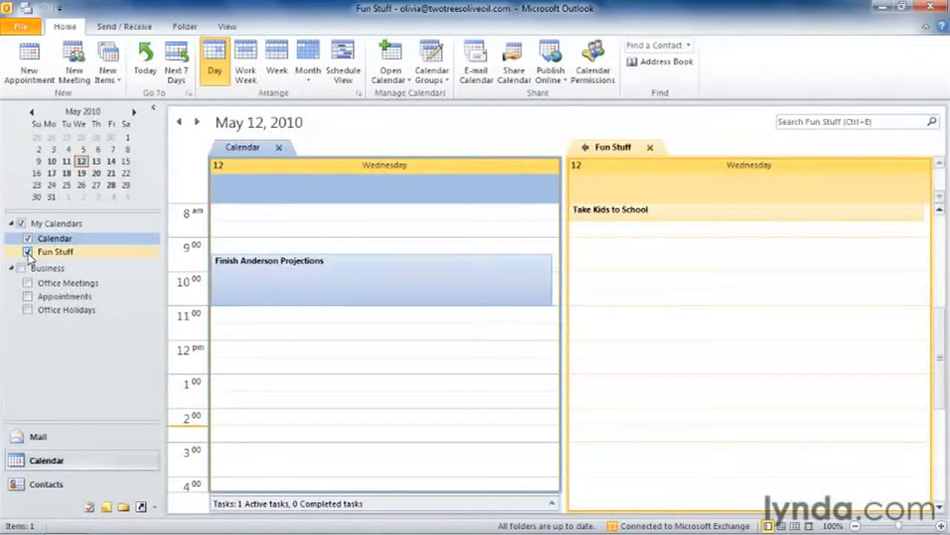
Show both calendars in the Work Week arrangement and overlay Fun Stuff on the main Calendar
left_click(248, 69)
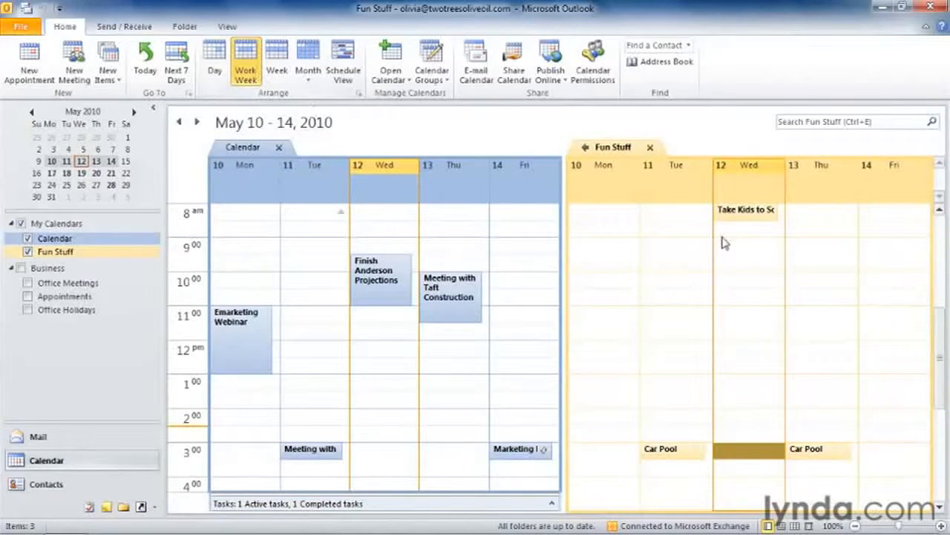
left_click(438, 233)
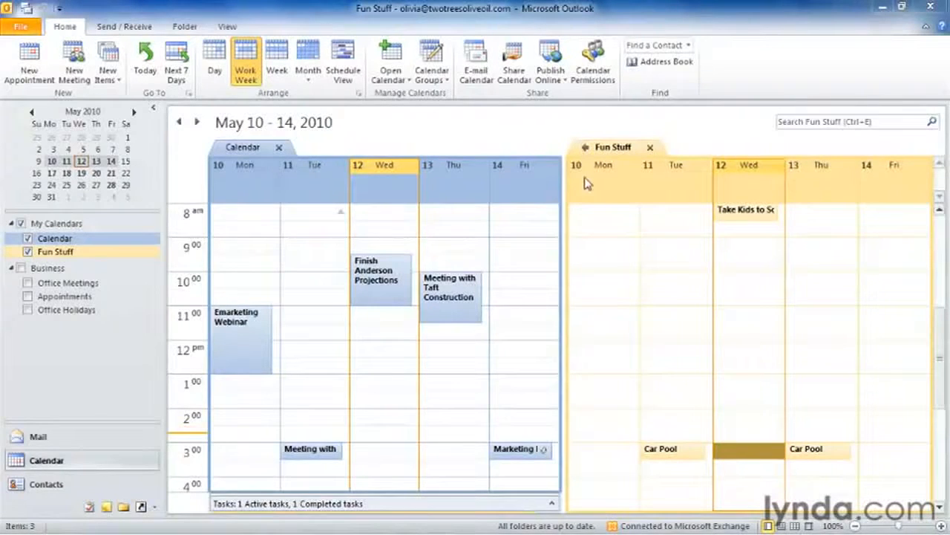
left_click(584, 147)
left_click(584, 148)
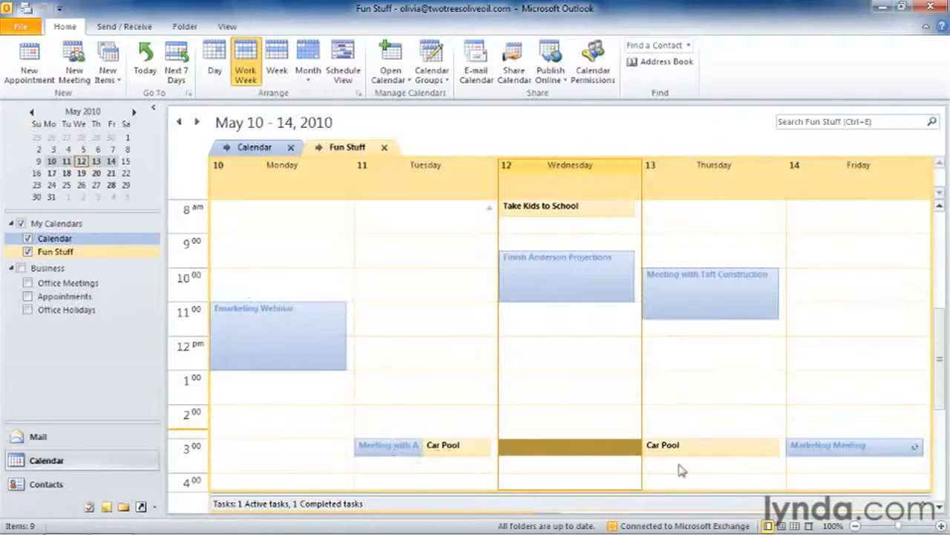
left_click(416, 471)
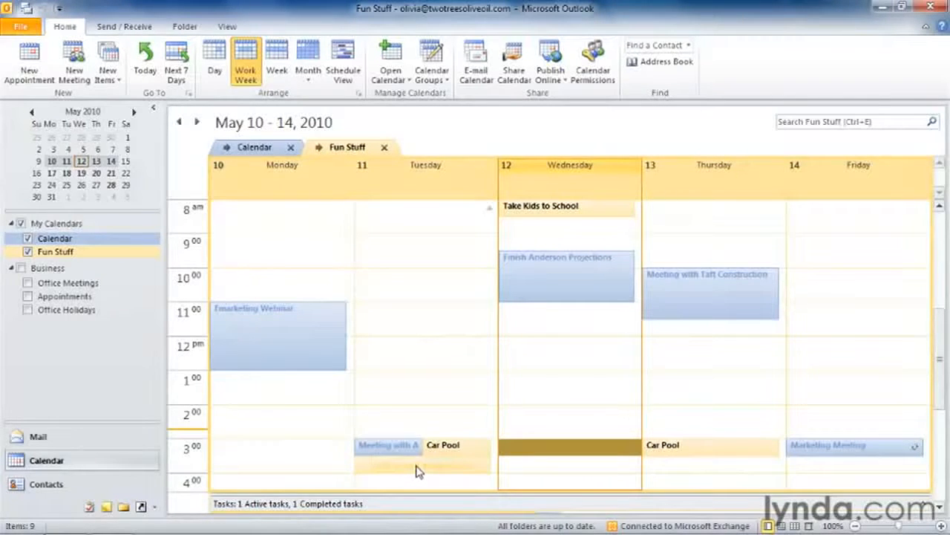
Display Office Meetings, overlay it on Calendar and Fun Stuff, and close it again
left_click(28, 283)
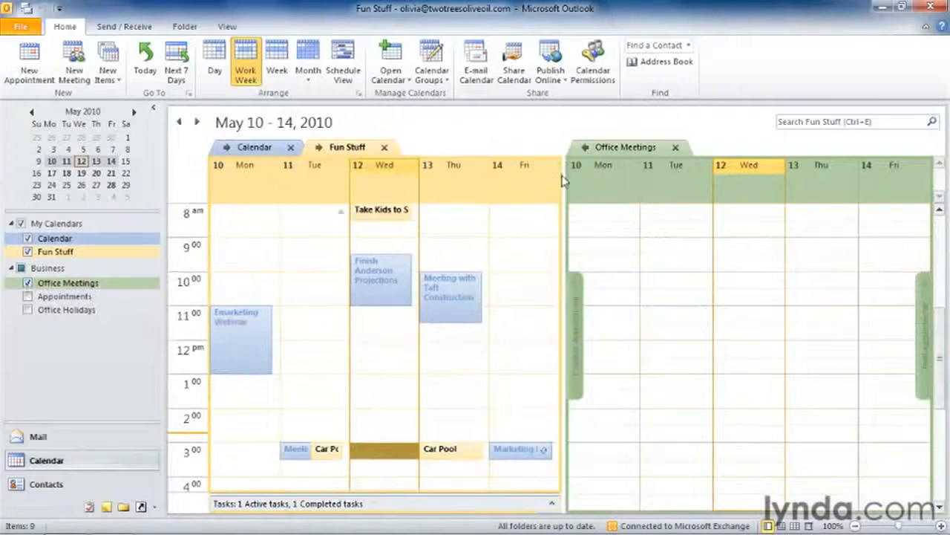
left_click(586, 148)
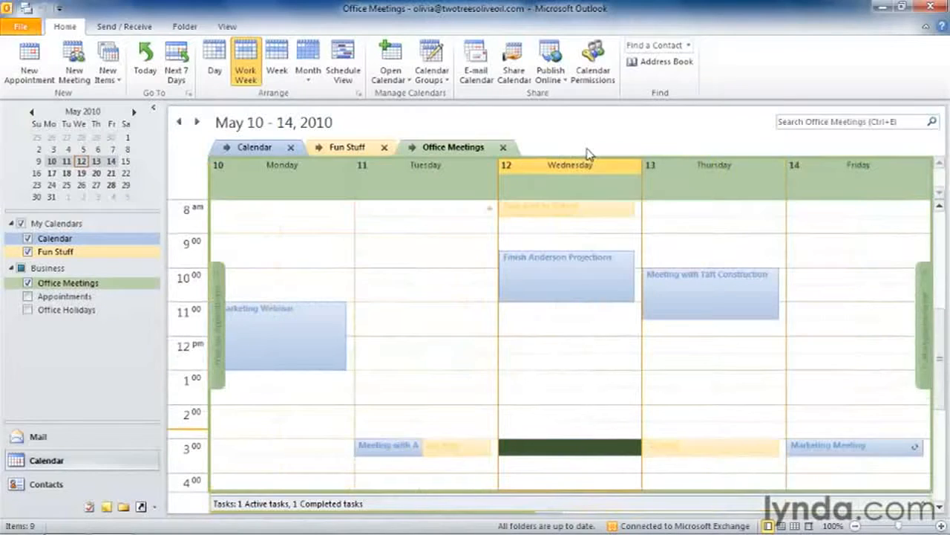
left_click(504, 147)
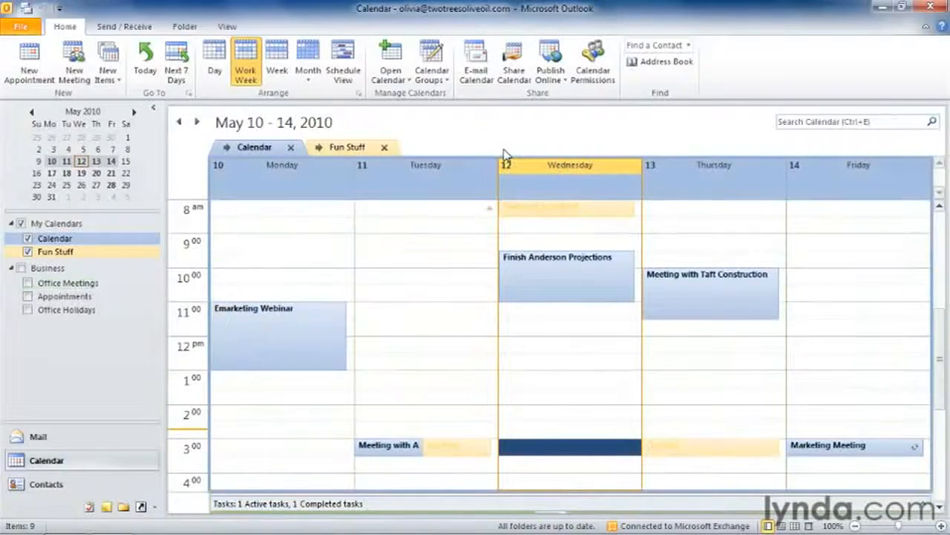
Take Fun Stuff out of the overlay to view it side by side with Calendar
left_click(320, 151)
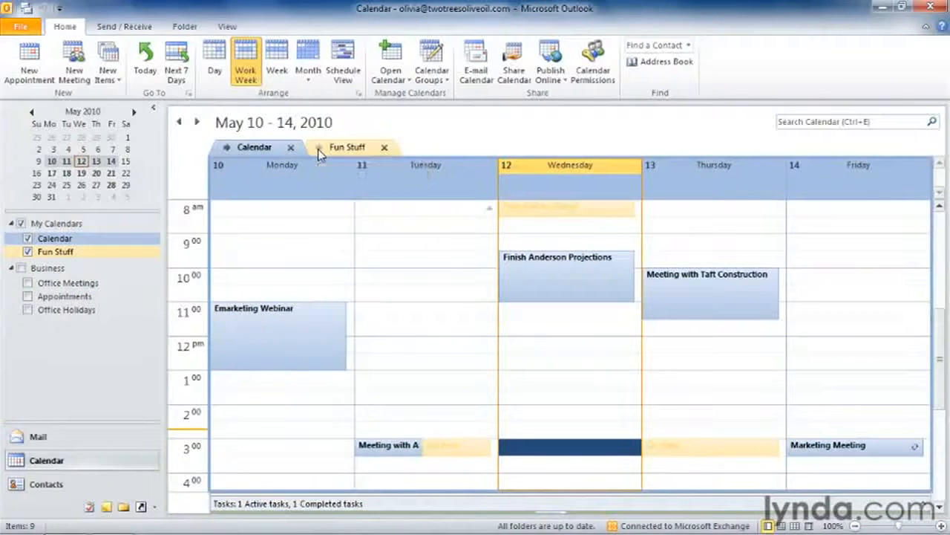